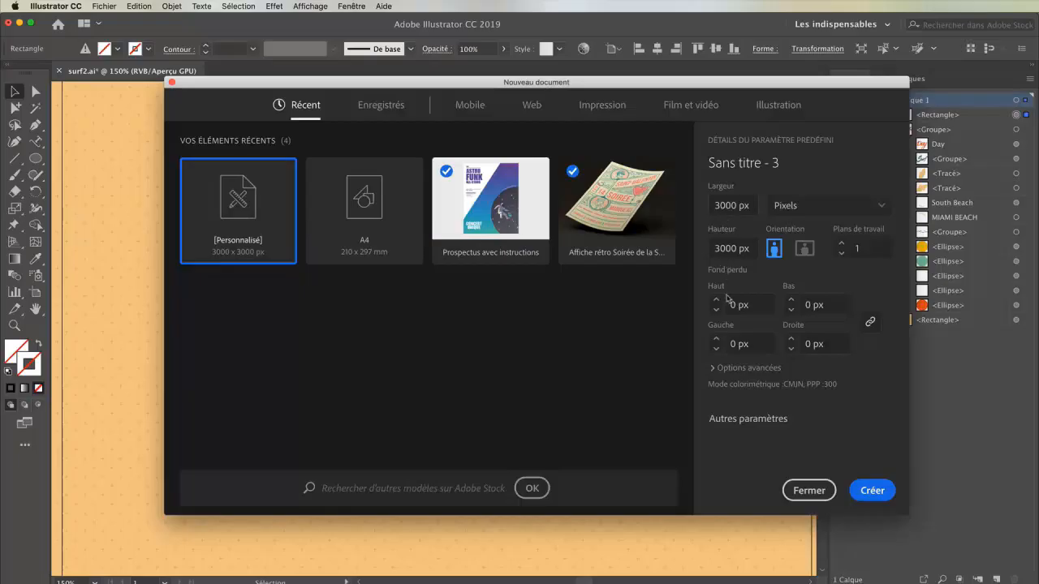
Create a new 3000 × 3000 px document, then return to the surf2.ai artwork and view the whole logo
left_click(870, 490)
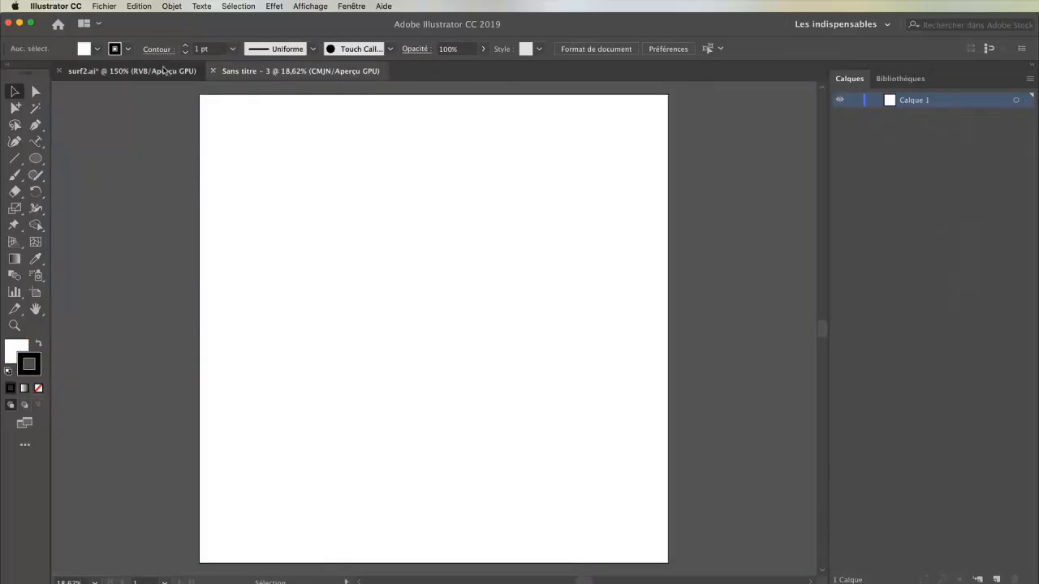
left_click(134, 71)
left_click(492, 295, "alt")
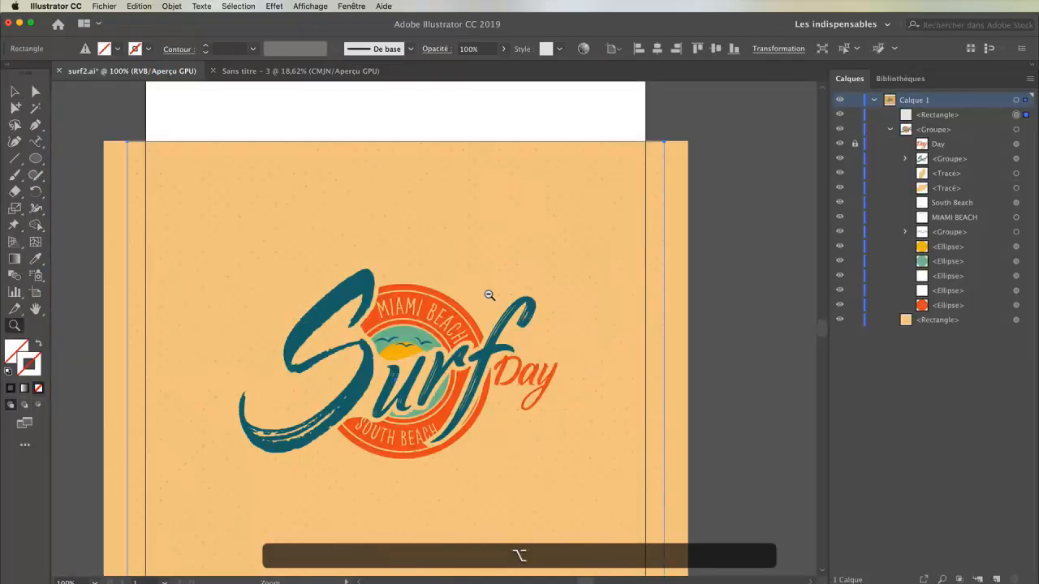
left_click(489, 293, "alt")
left_click(15, 91)
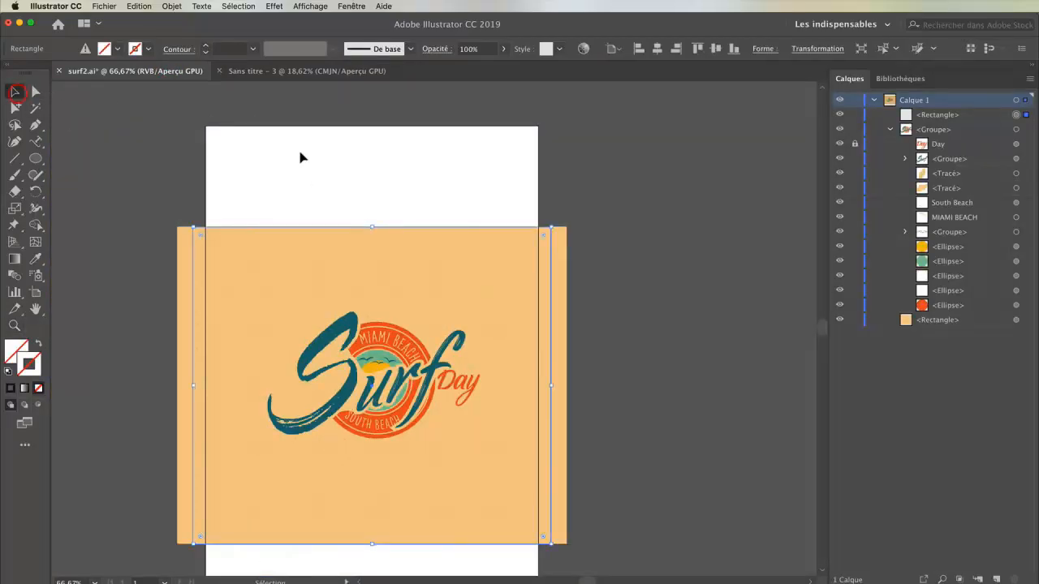
Examine the Surf Day logo's paths in outline view, then restore the full-colour preview
key("super")
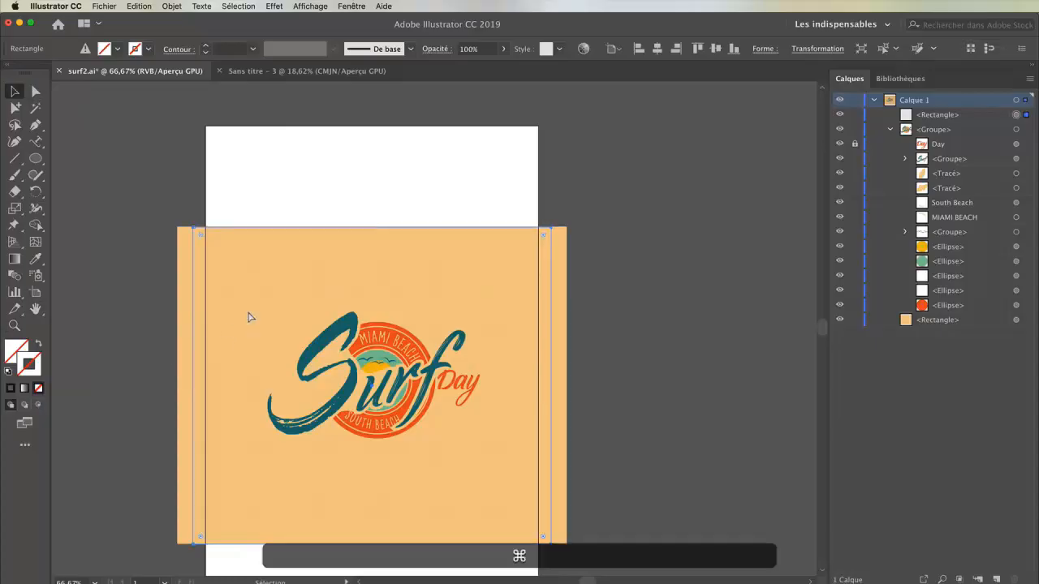
key("super+y")
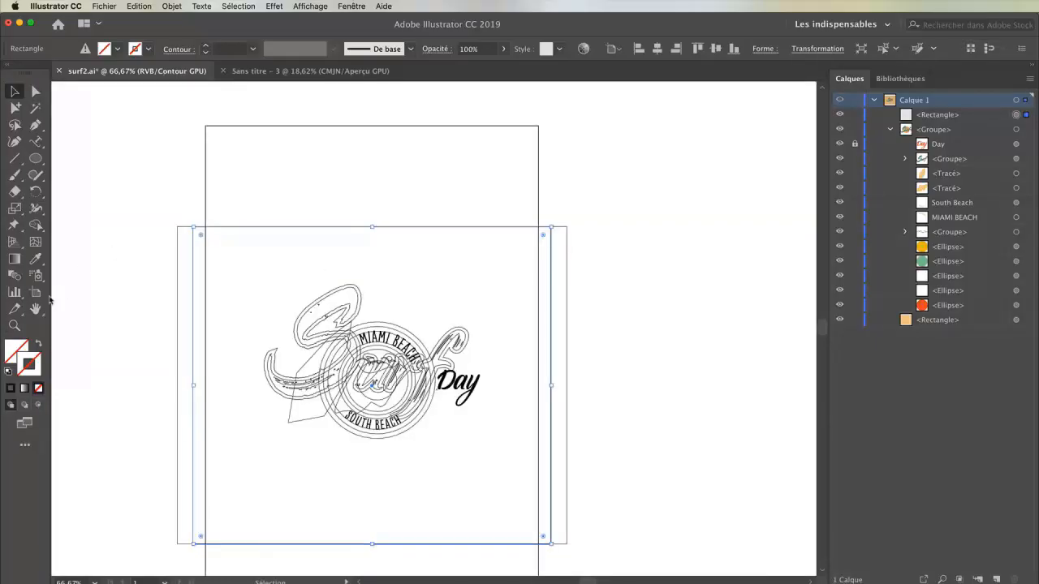
left_click(16, 327)
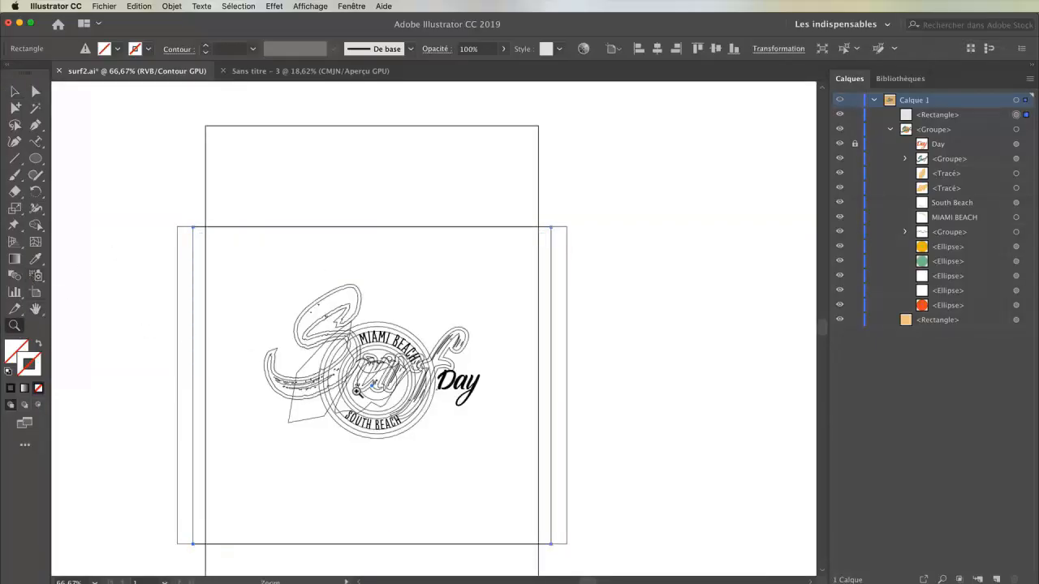
left_click(356, 391)
left_click(476, 364)
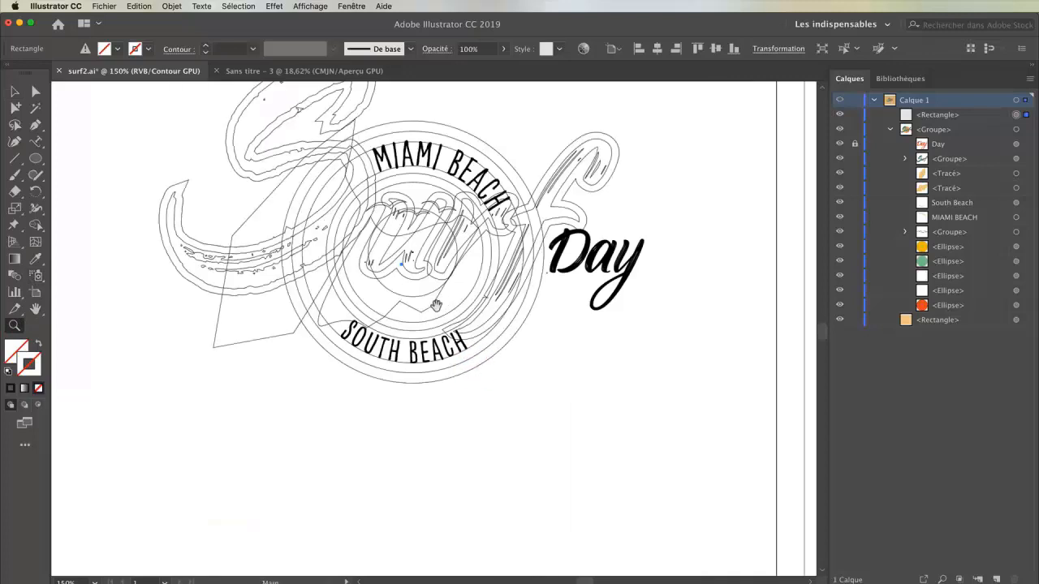
left_click_drag(436, 306, 454, 351)
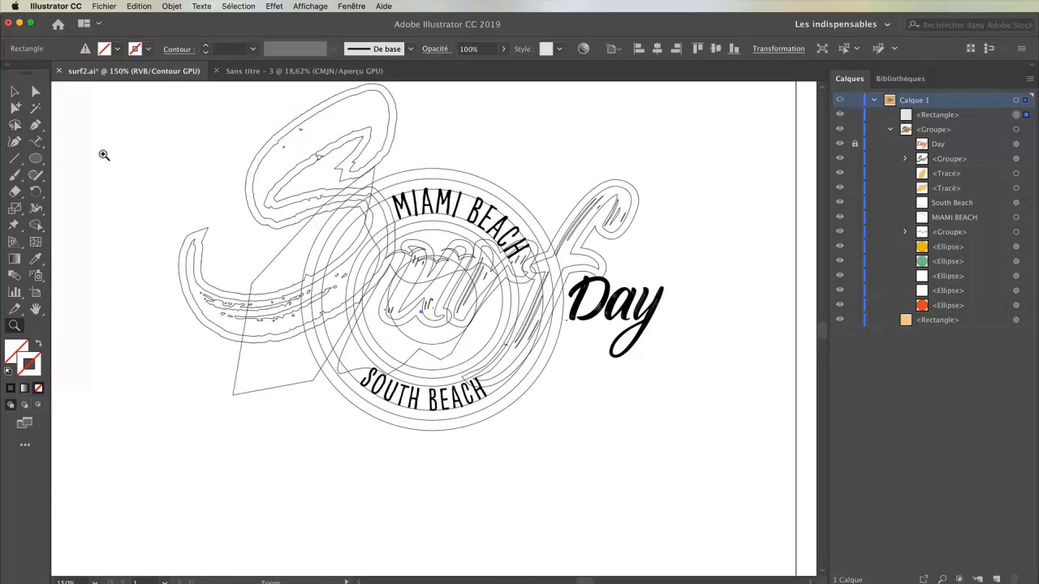
left_click(22, 90)
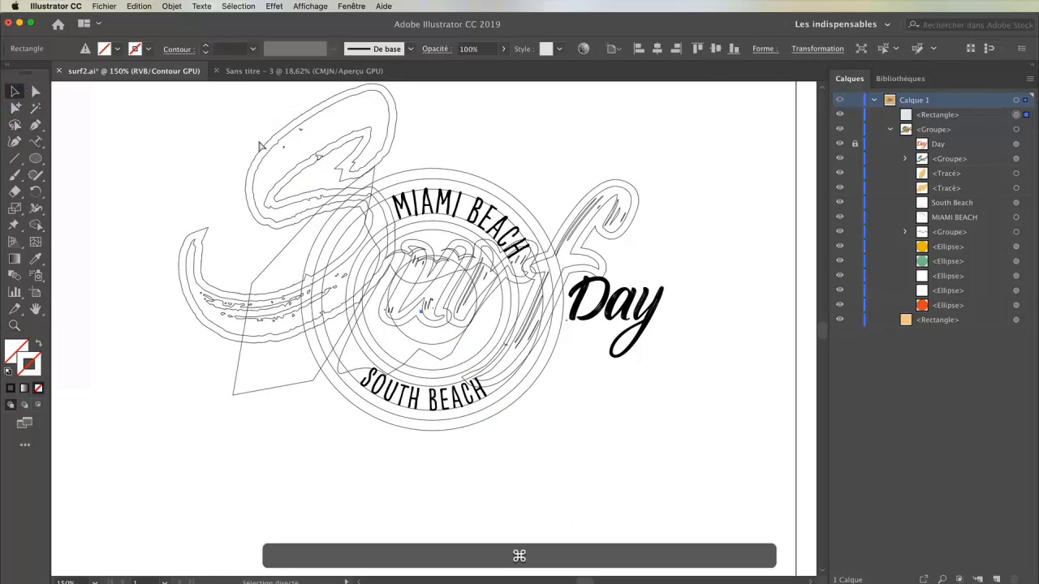
key("super+y")
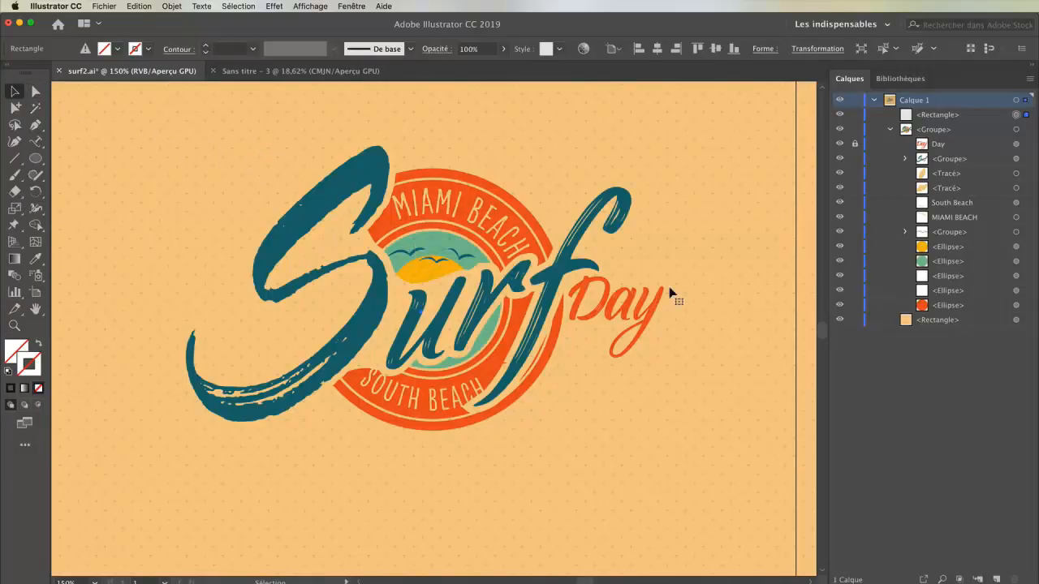
Delete the two background rectangles around the Surf Day logo
left_click_drag(716, 225, 556, 204)
left_click(625, 200)
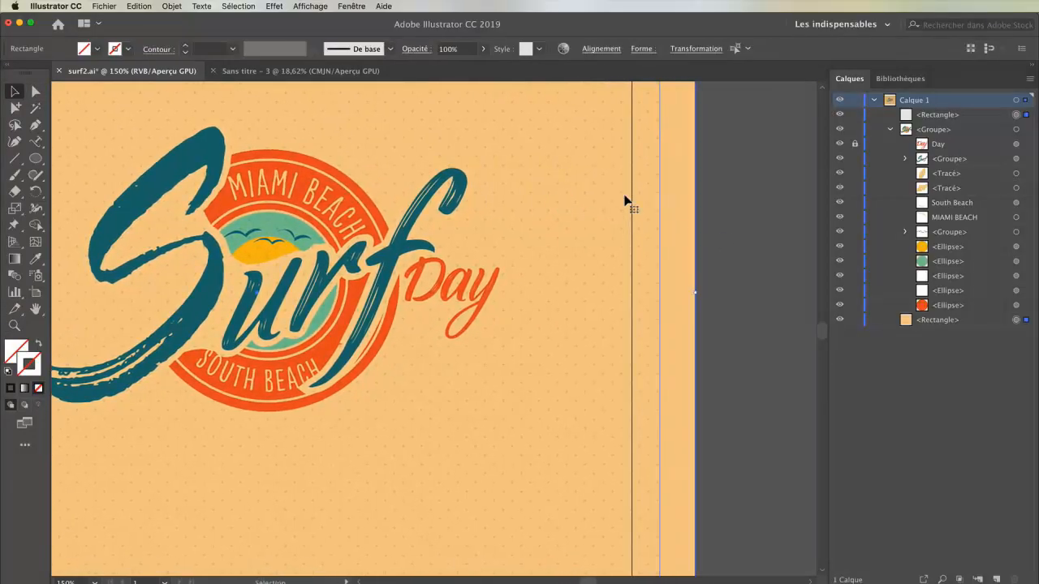
key("BackSpace")
Ungroup the Surf Day logo and clear the selection
left_click_drag(382, 242, 540, 262)
left_click_drag(341, 207, 341, 257)
key("shift+super+g")
key("shift+super+a")
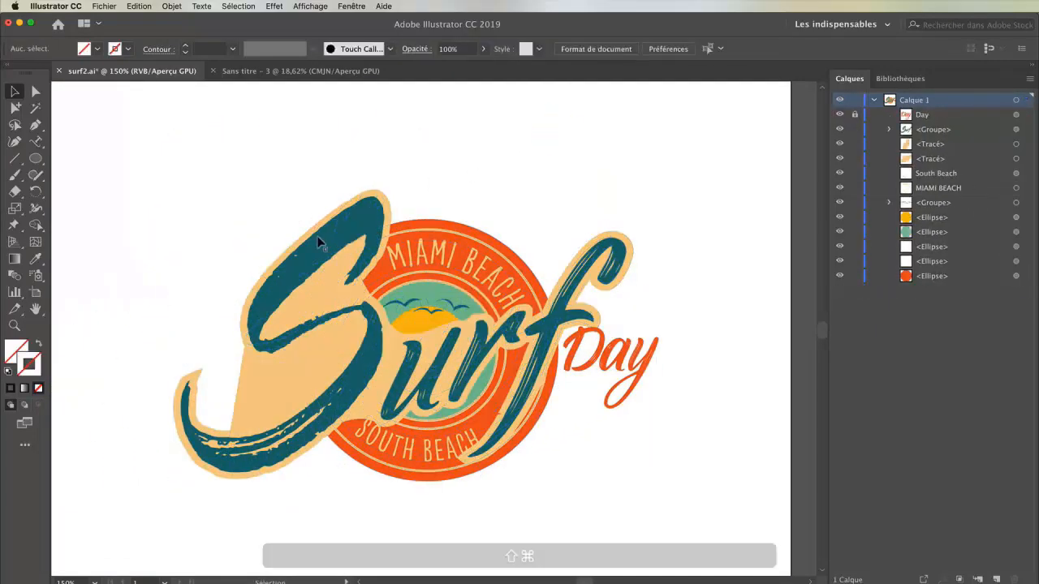
Move the Surf lettering up off the round badge, ungroup it and clear the selection
left_click_drag(322, 211, 257, 235)
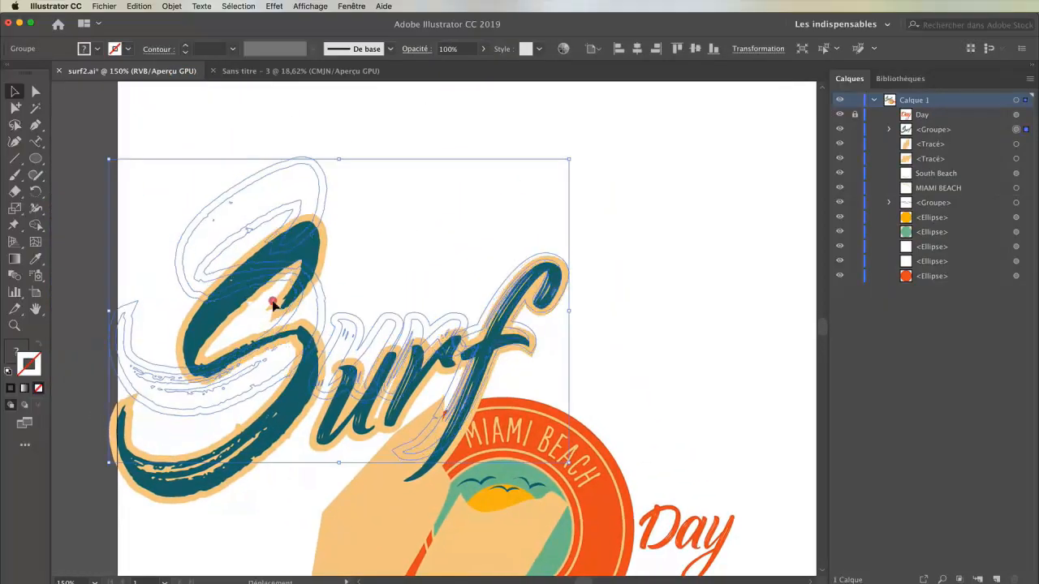
key("shift+super+g")
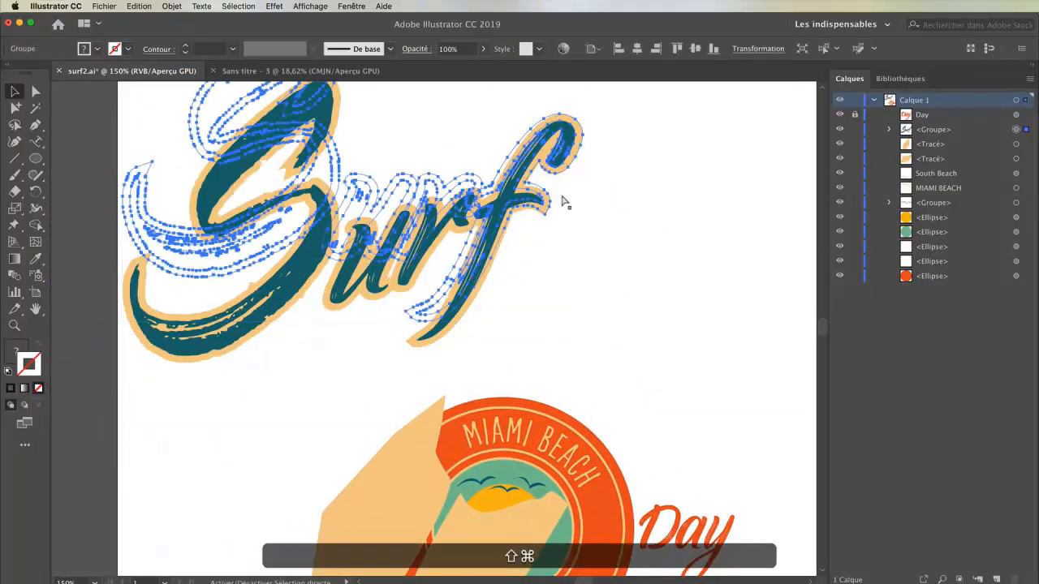
key("shift+super+a")
Pull the teal letter f off its beige outline, then place it back over the outline
left_click_drag(492, 216, 625, 207)
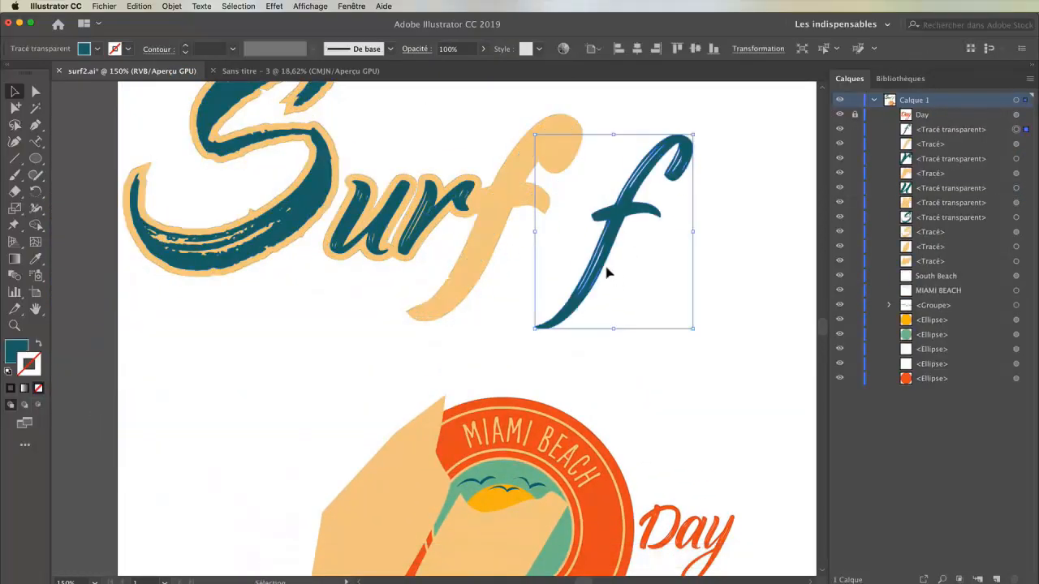
mouse_move(498, 213)
left_mouse_down()
mouse_move(530, 231)
mouse_move(502, 211)
mouse_move(530, 205)
mouse_move(513, 206)
left_mouse_up()
left_click(622, 233)
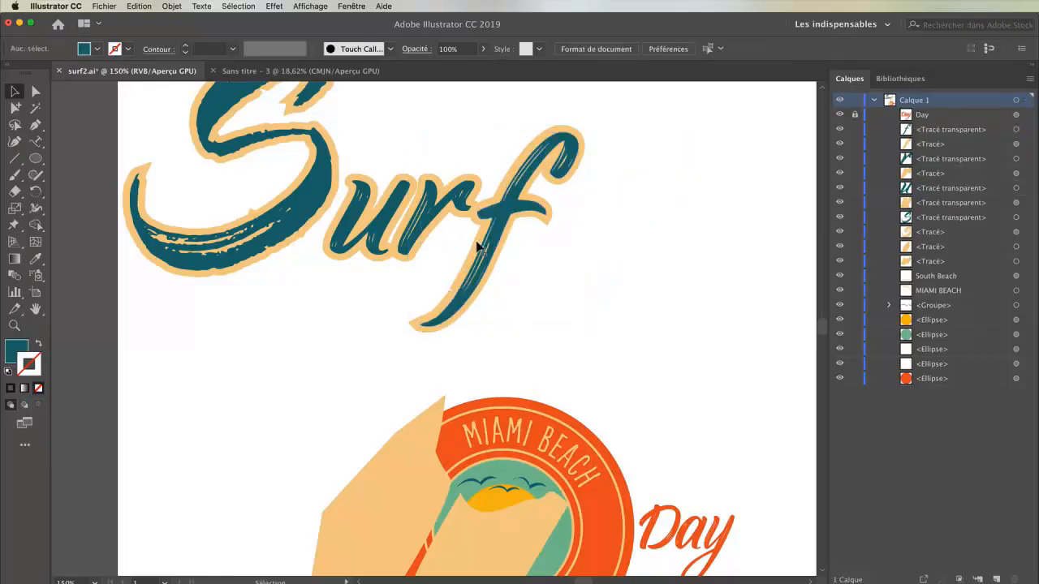
Undo the letter f moves, the ungrouping of the Surf lettering and its move off the badge
key("super+z")
key("super+z")
key("super+z")
key("super+z")
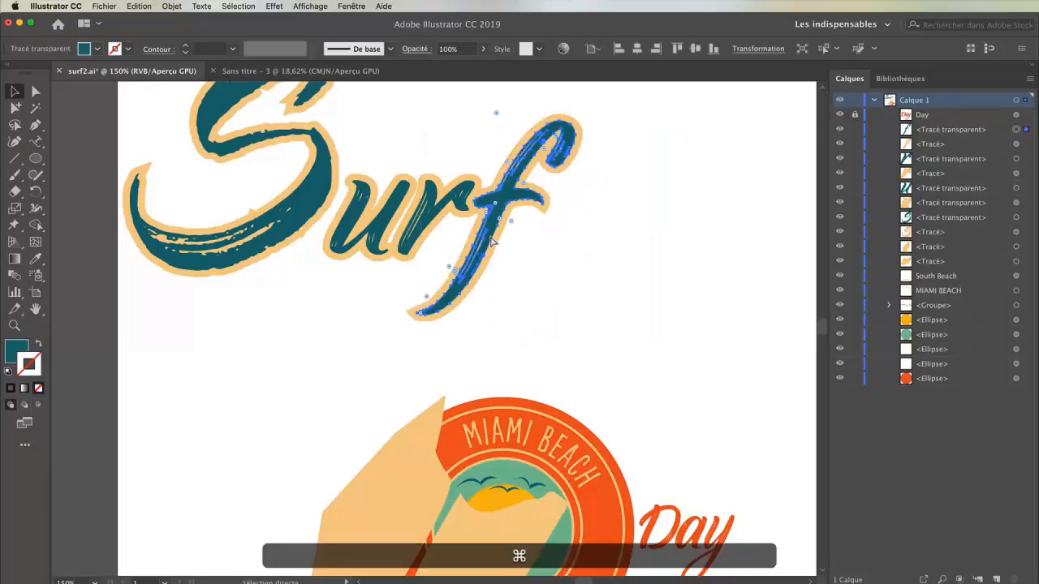
key("super+z")
key("super+z")
key("super+z")
key("super+z")
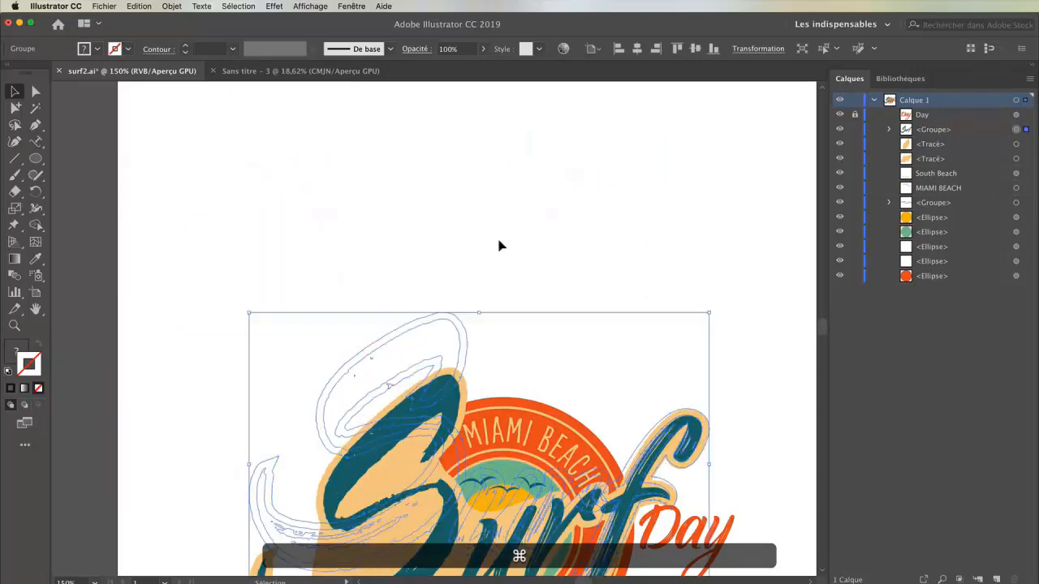
key("super+z")
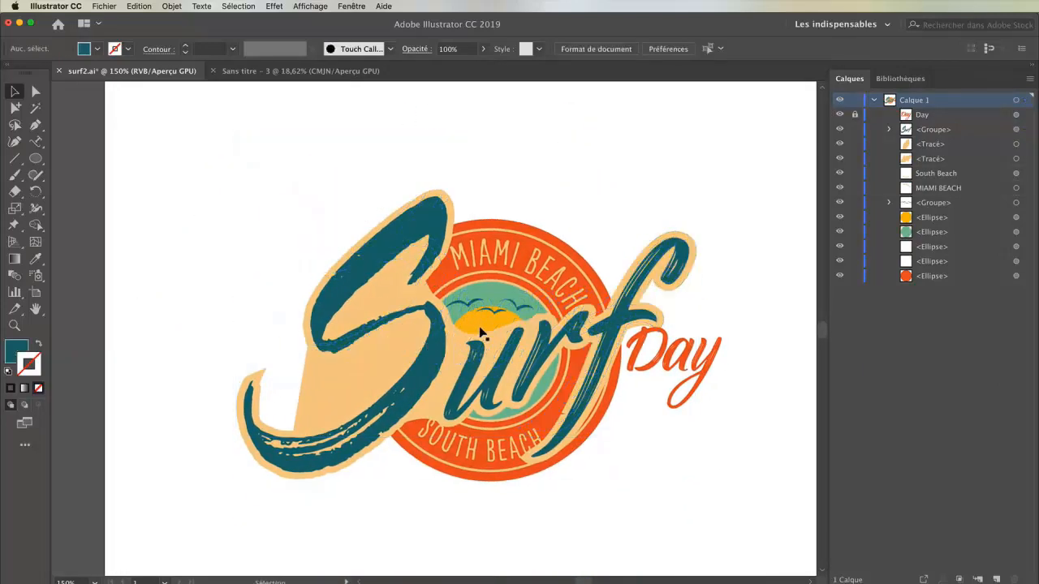
Try moving the grouped Surf lettering off the badge, then undo the move
left_click_drag(424, 351, 279, 157)
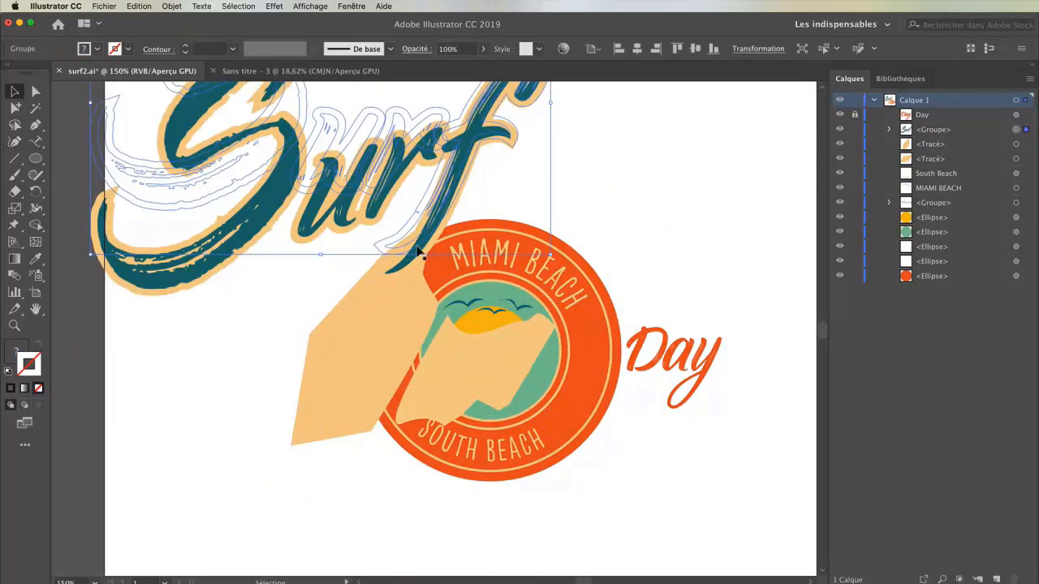
key("super+z")
left_click(409, 534)
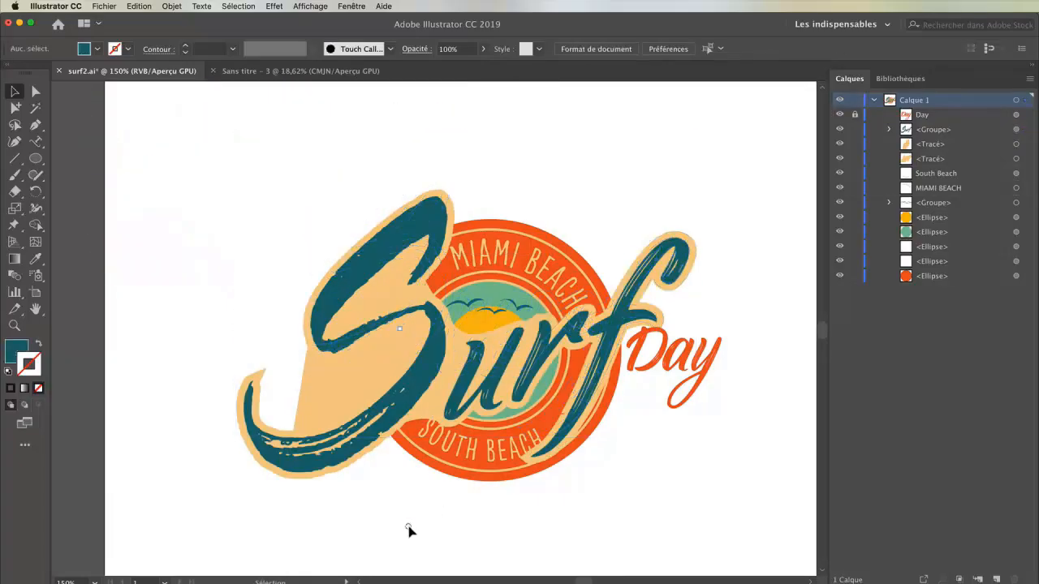
Move the Surf lettering and both beige backing shapes off the round badge
mouse_move(503, 337)
left_mouse_down()
mouse_move(483, 357)
mouse_move(286, 174)
left_mouse_up()
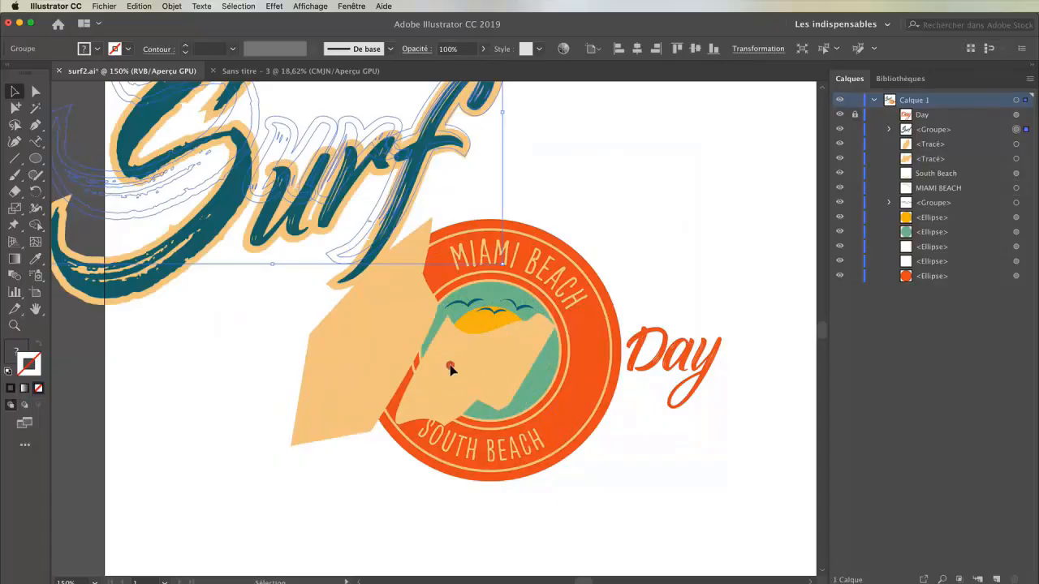
left_click_drag(449, 367, 218, 495)
left_click_drag(374, 327, 225, 387)
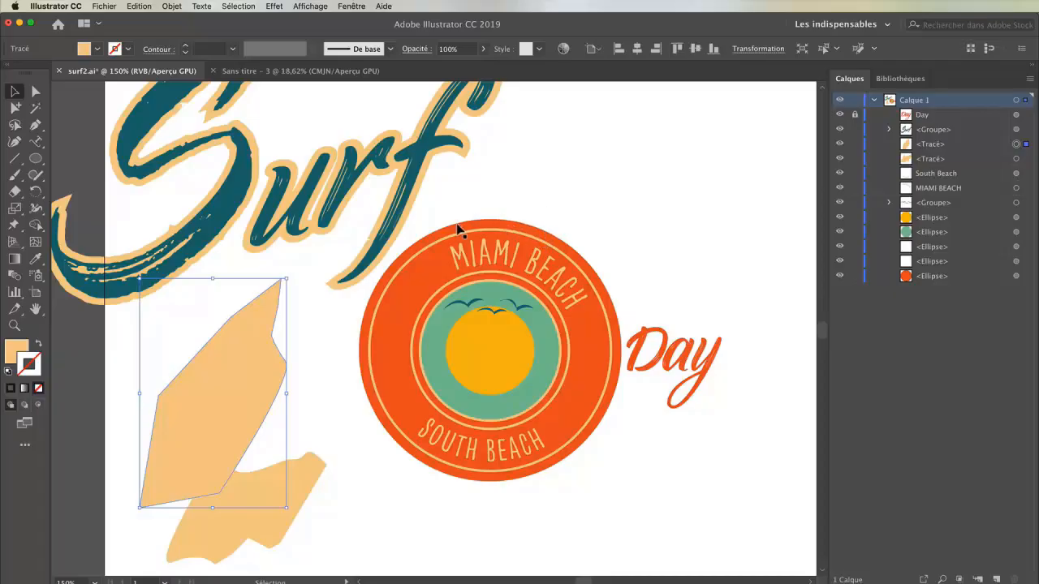
Move the large orange disc out of the badge, then select and deselect the outer ring
left_click_drag(452, 231, 715, 109)
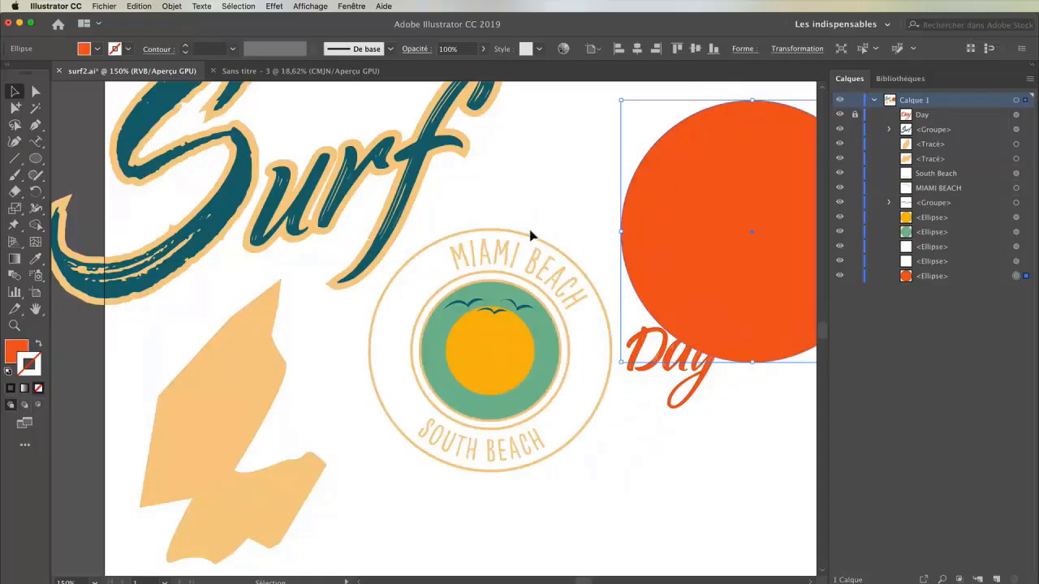
left_click(458, 448)
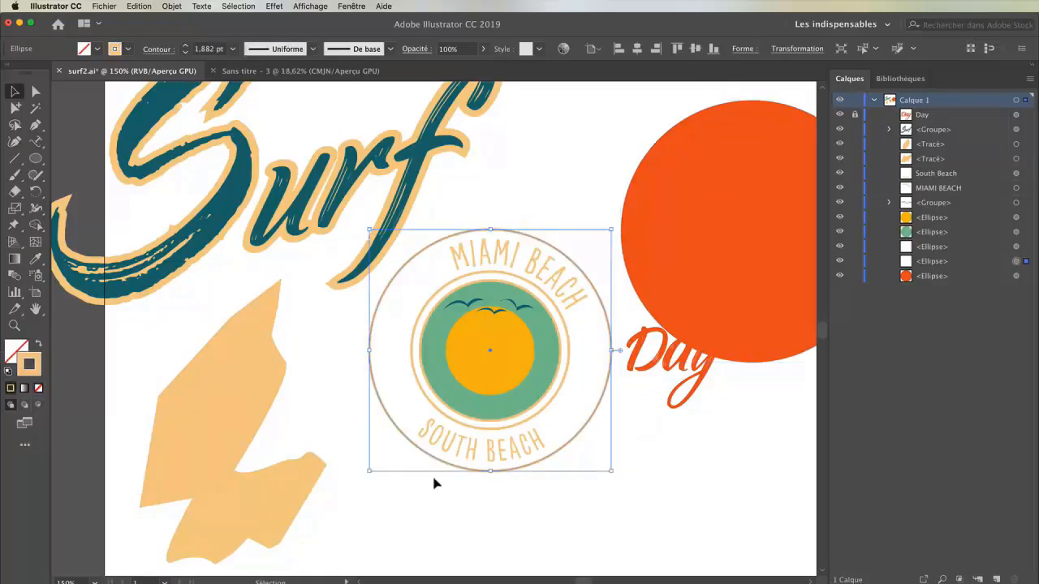
left_click(397, 518)
Try moving the curved MIAMI BEACH and South Beach texts out of the badge, undoing each move
left_click(511, 263)
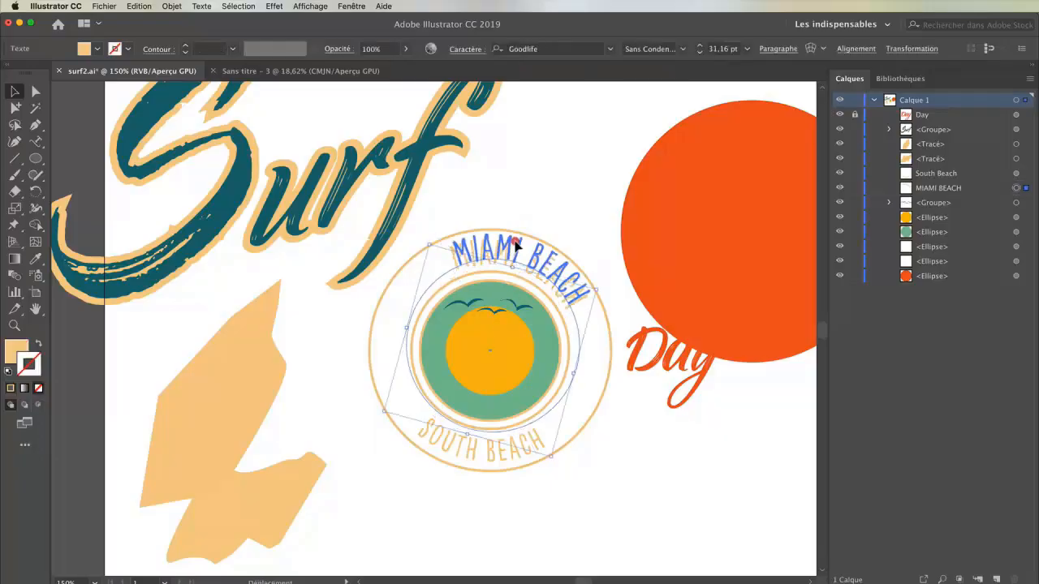
left_click_drag(509, 258, 562, 168)
key("super+z")
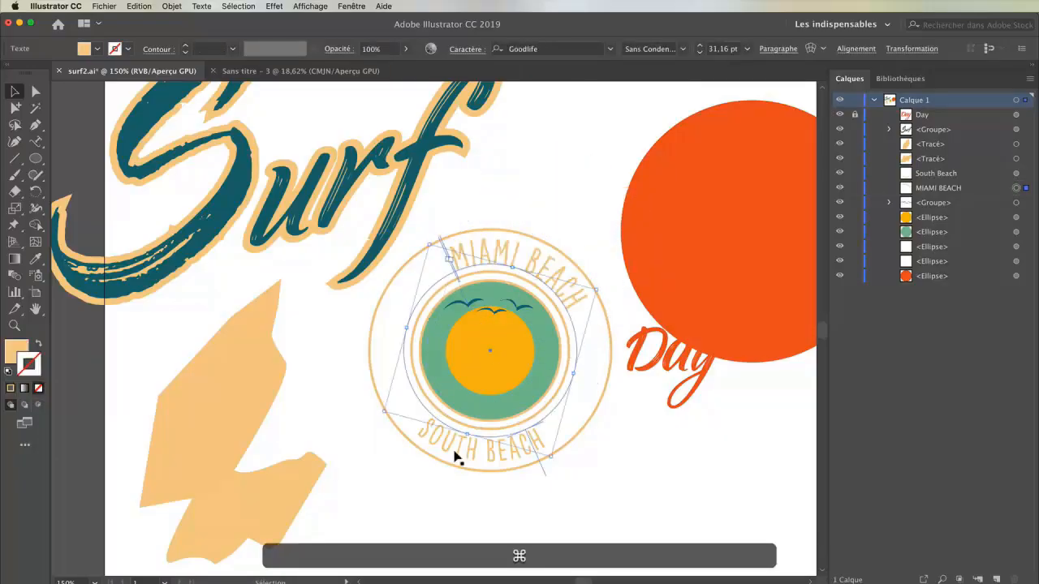
left_click_drag(460, 459, 412, 528)
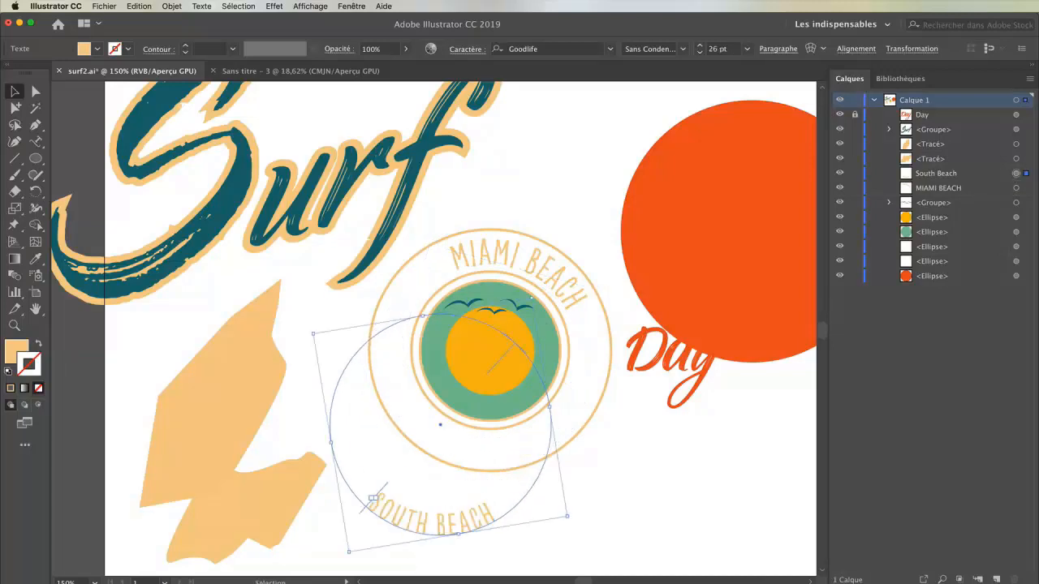
key("super+z")
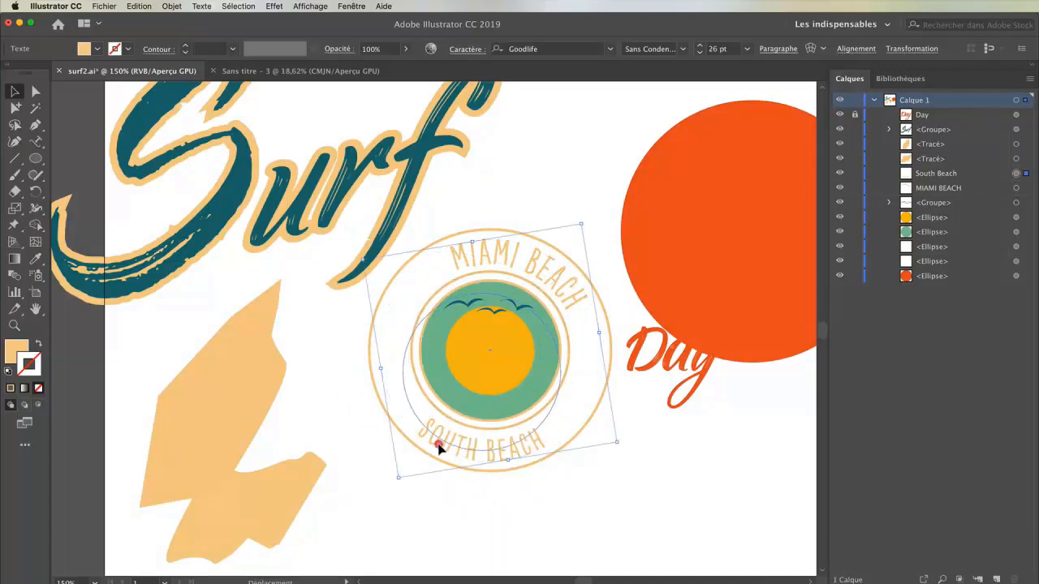
Shift the inner beige ring, move the green circle out of the badge and select the yellow circle
mouse_move(451, 428)
left_mouse_down()
mouse_move(433, 447)
mouse_move(439, 457)
left_mouse_up()
left_click(458, 418)
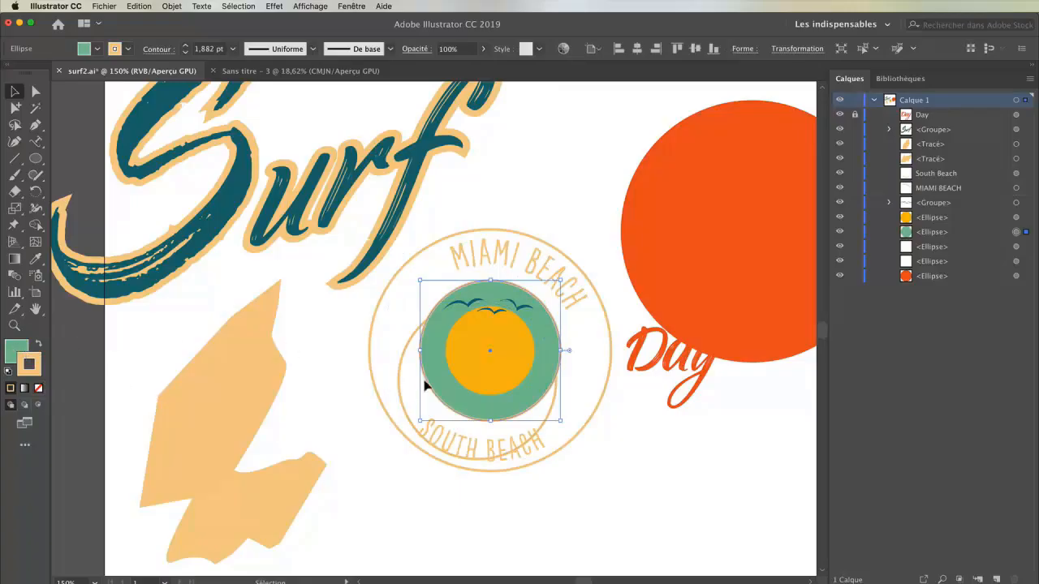
left_click_drag(425, 386, 319, 490)
left_click(490, 366)
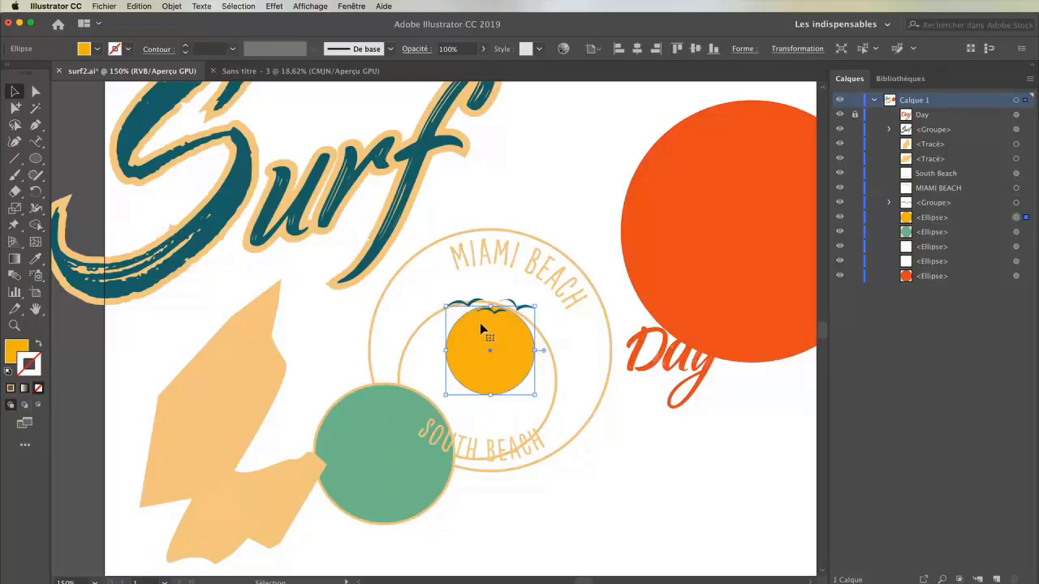
Undo all the separation edits back through the logo's ungrouping and the deletion of the background rectangles
key("super+z")
key("super+z")
key("super+z")
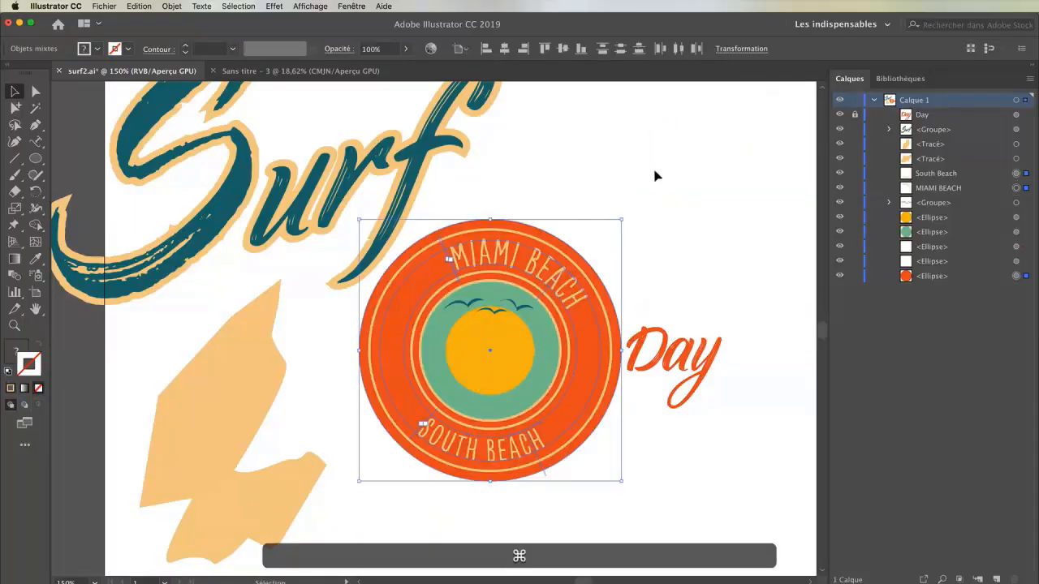
key("super+z")
key("super+z")
key("super+z")
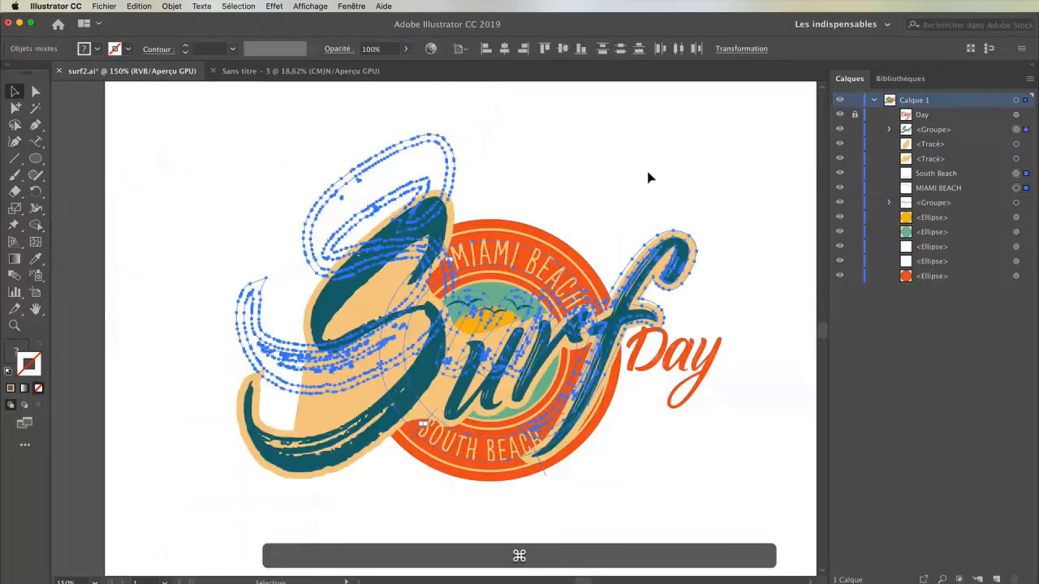
key("super+z")
key("super+z")
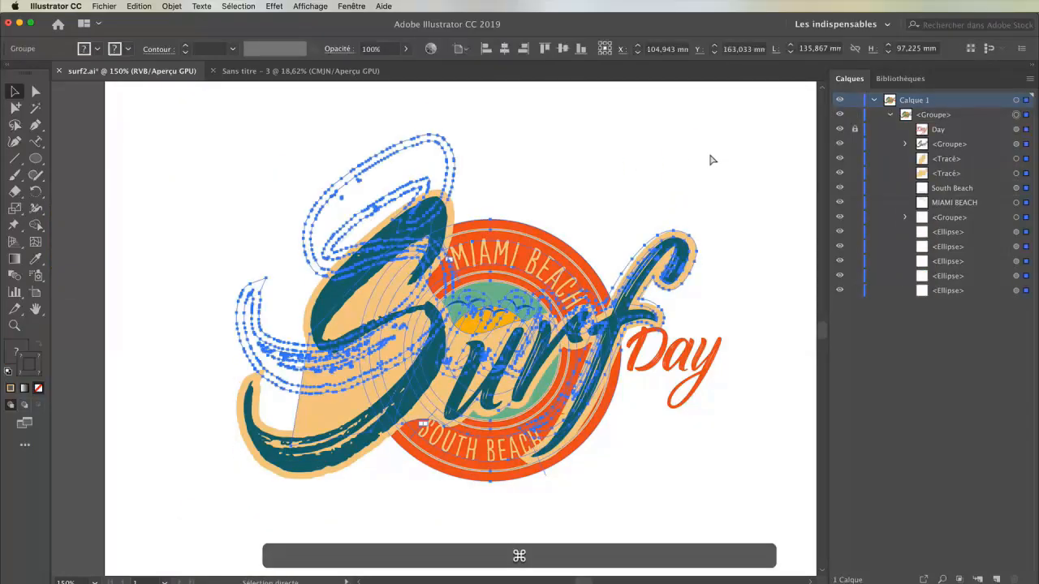
key("super+z")
key("super+z")
key("super+z")
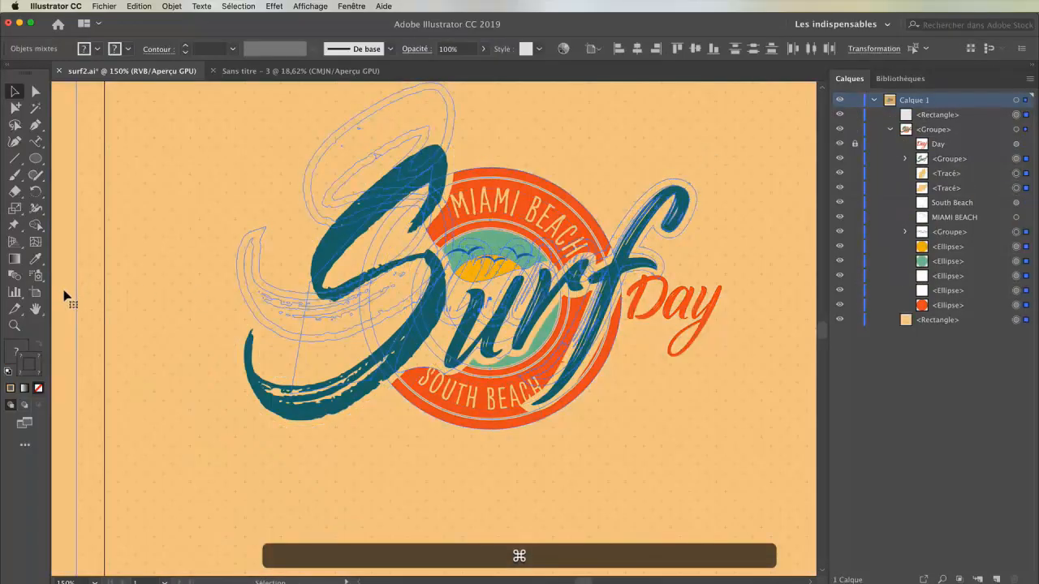
Undo the last remaining edit to the logo and deselect all artwork in surf2.ai
left_click(64, 288)
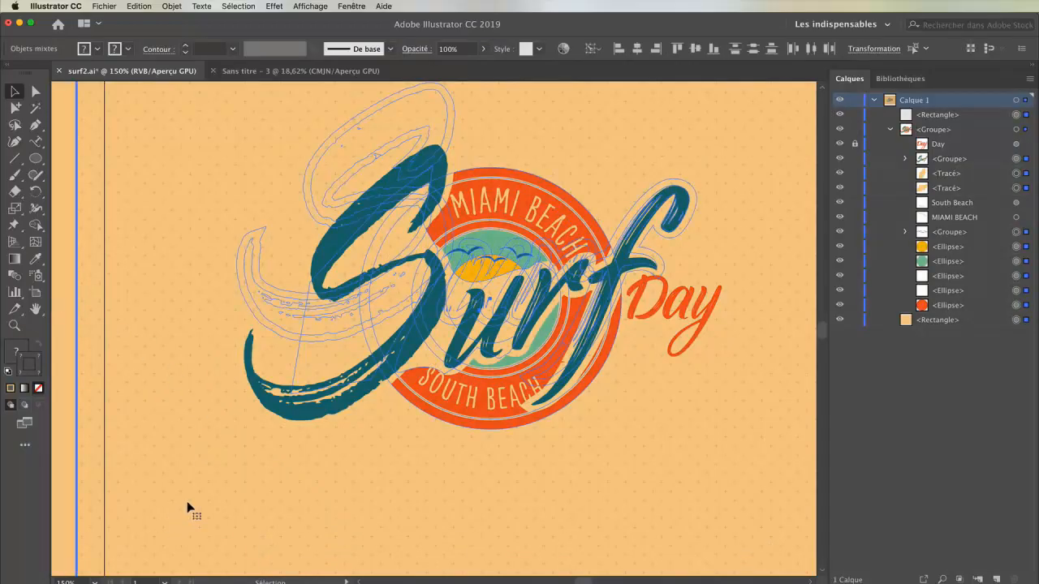
key("super+z")
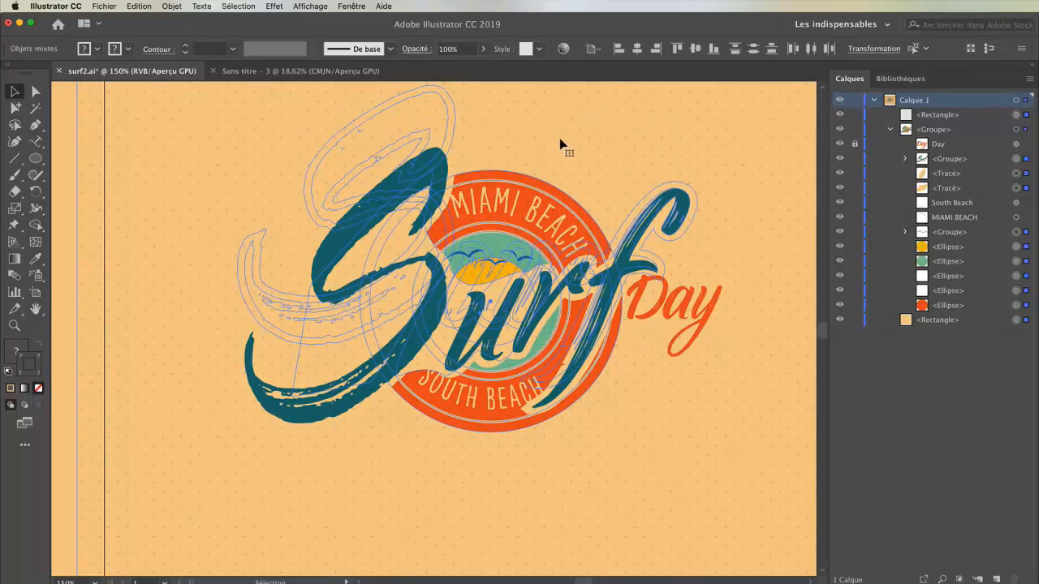
left_click(533, 132)
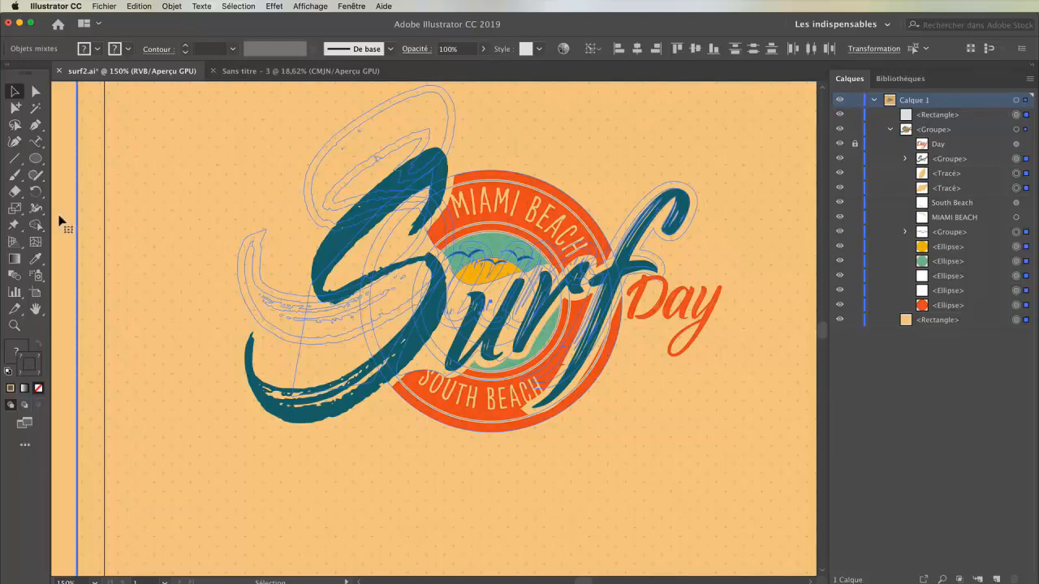
left_click_drag(204, 262, 246, 256)
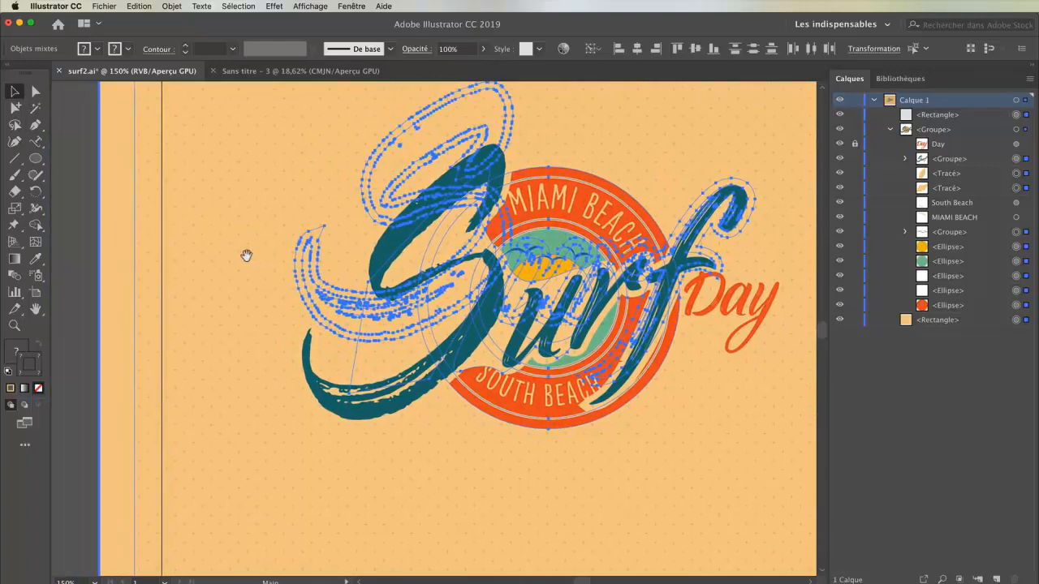
left_click(86, 271)
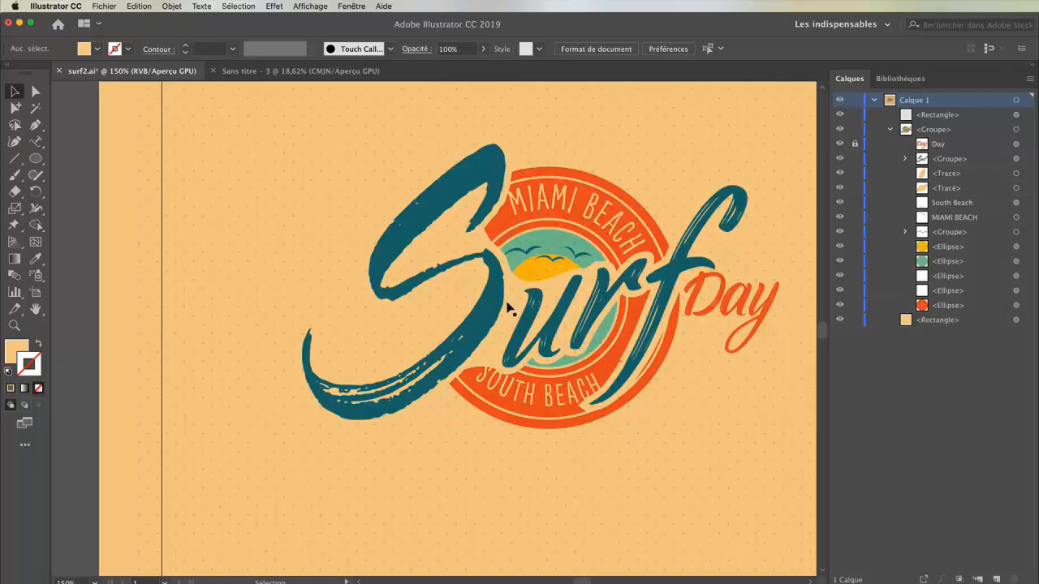
Draw a perfect circle in the upper part of the blank artboard of the untitled document
left_click(284, 72)
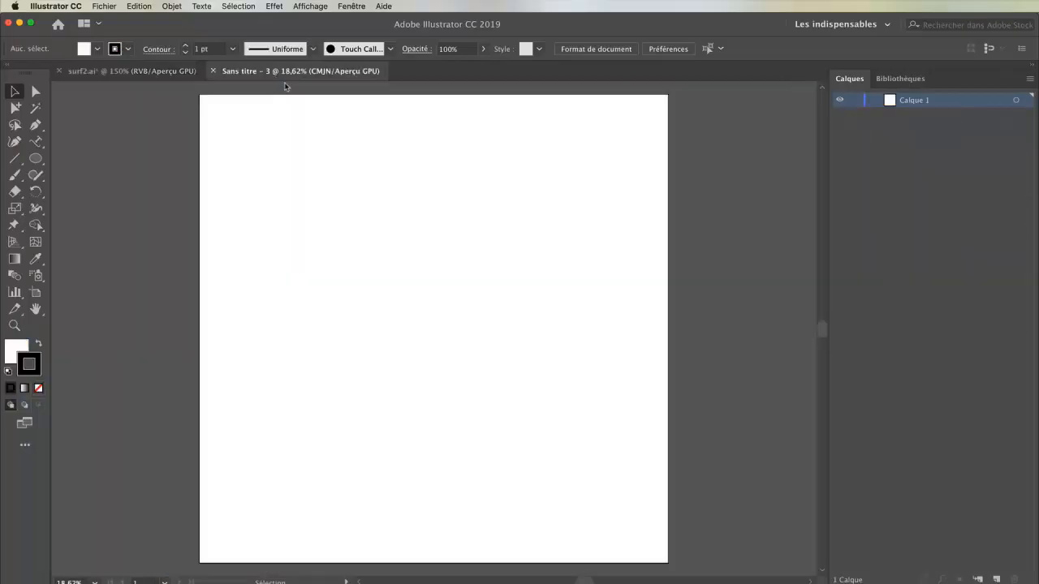
left_click(35, 159)
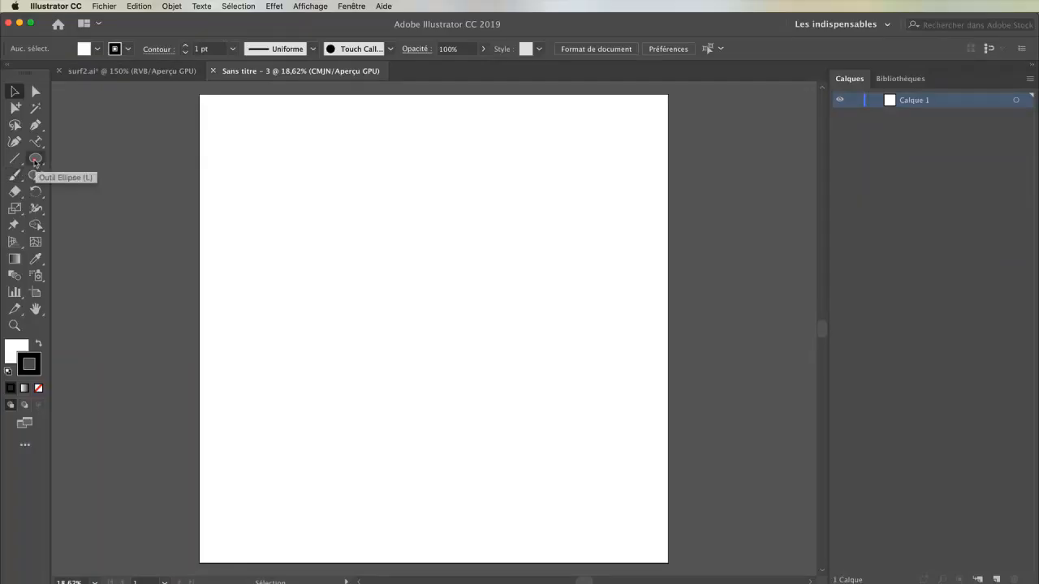
mouse_move(362, 236)
left_mouse_down()
mouse_move(457, 252)
mouse_move(478, 237)
mouse_move(478, 301)
mouse_move(419, 269)
mouse_move(466, 311)
mouse_move(368, 241)
mouse_move(436, 297)
mouse_move(541, 415)
mouse_move(478, 344)
left_mouse_up()
key("shift")
key("alt")
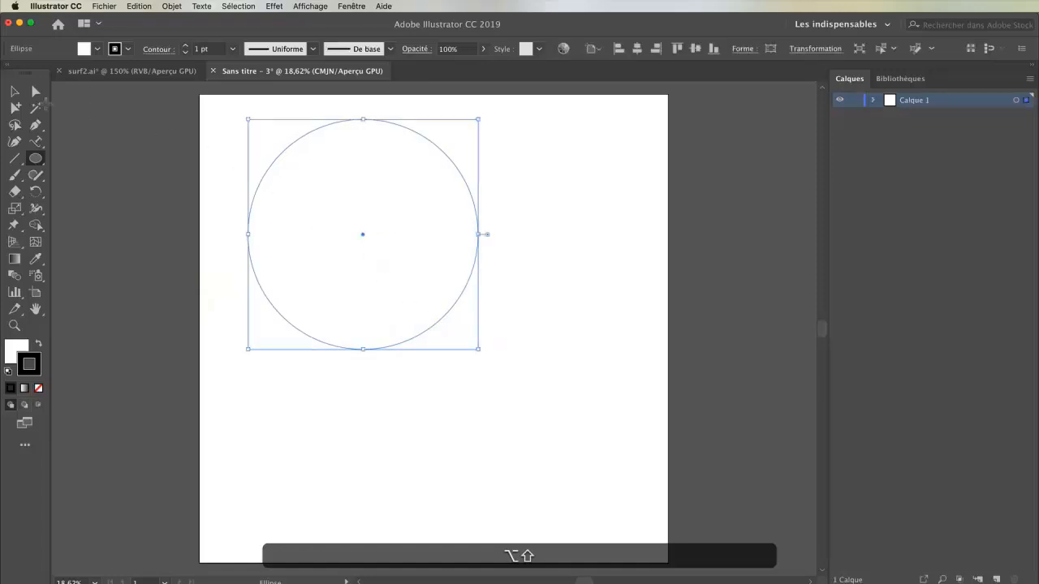
Move the circle to the centre of the artboard and remove its stroke
left_click(15, 90)
left_click_drag(255, 195, 325, 285)
left_click(278, 317)
left_click(395, 429)
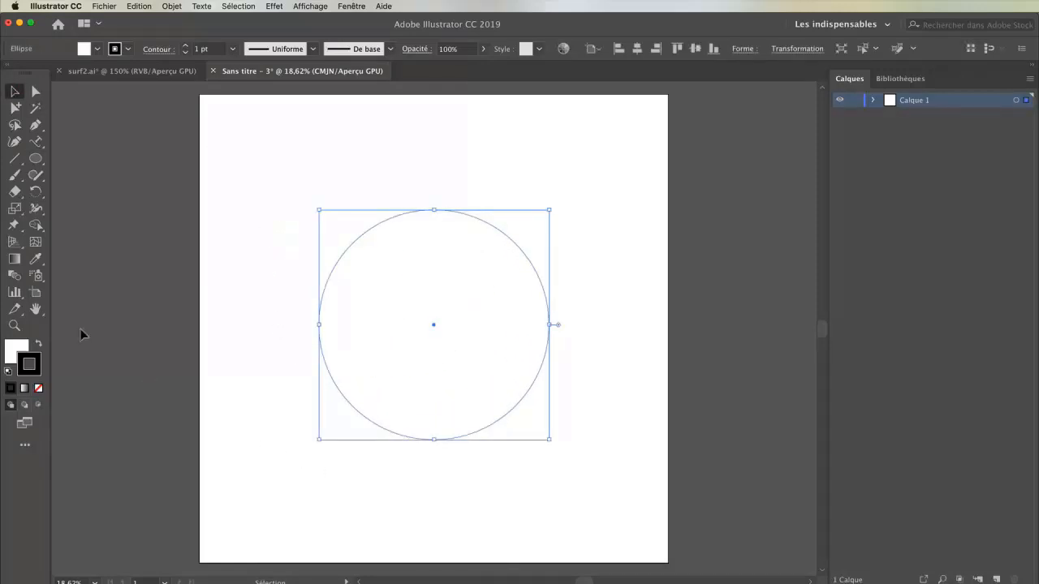
left_click(38, 388)
left_click(16, 349)
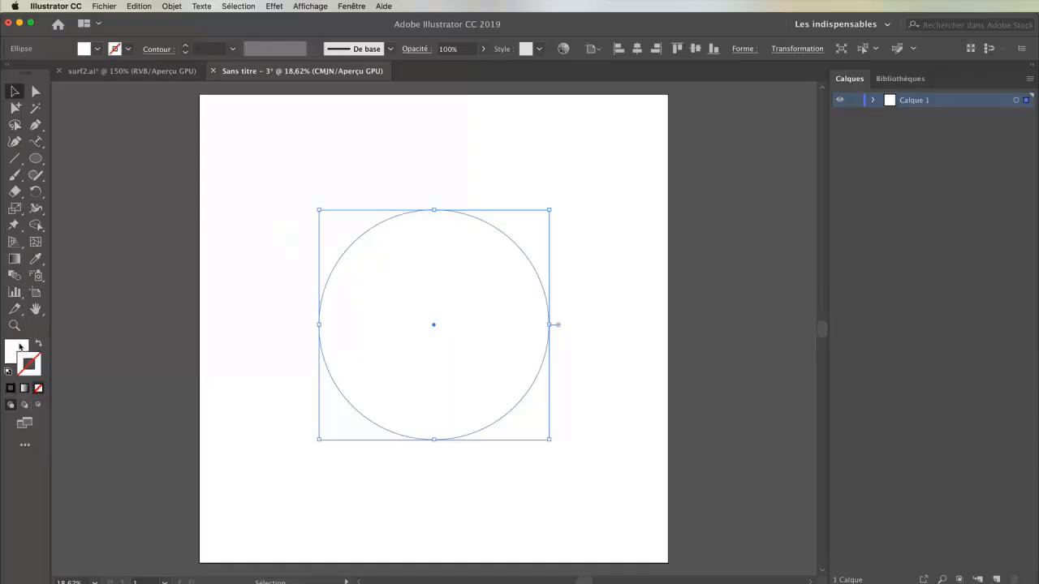
In surf2.ai, delete the dotted texture rectangle covering the logo and ungroup the logo artwork
left_click(114, 72)
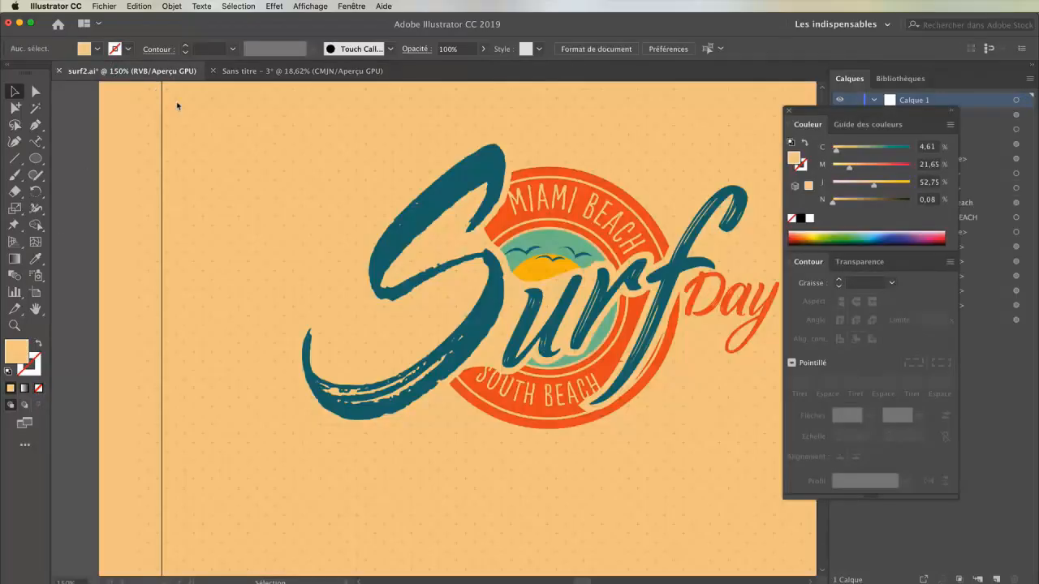
double_click(537, 175)
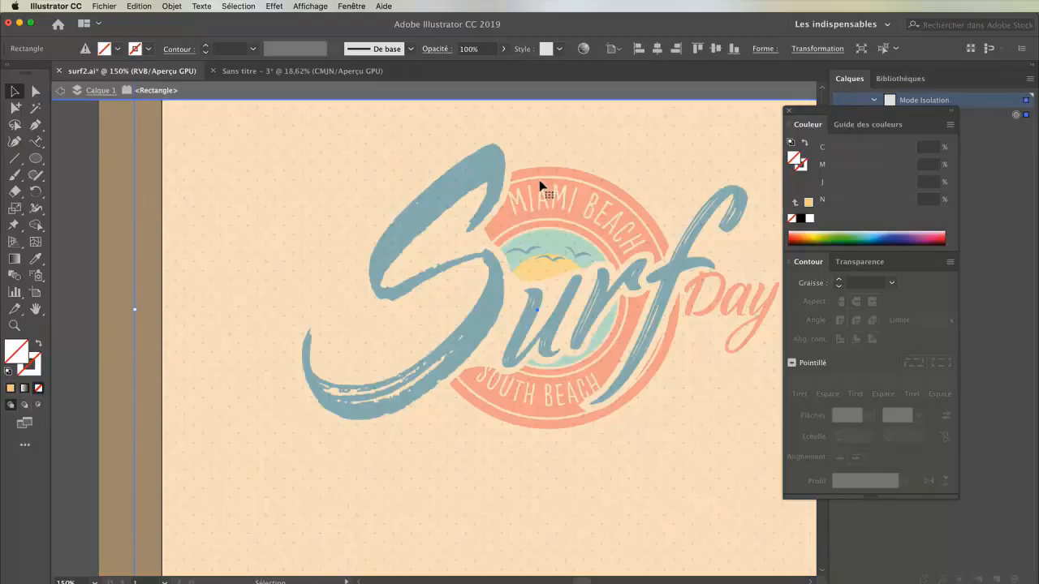
left_click(60, 90)
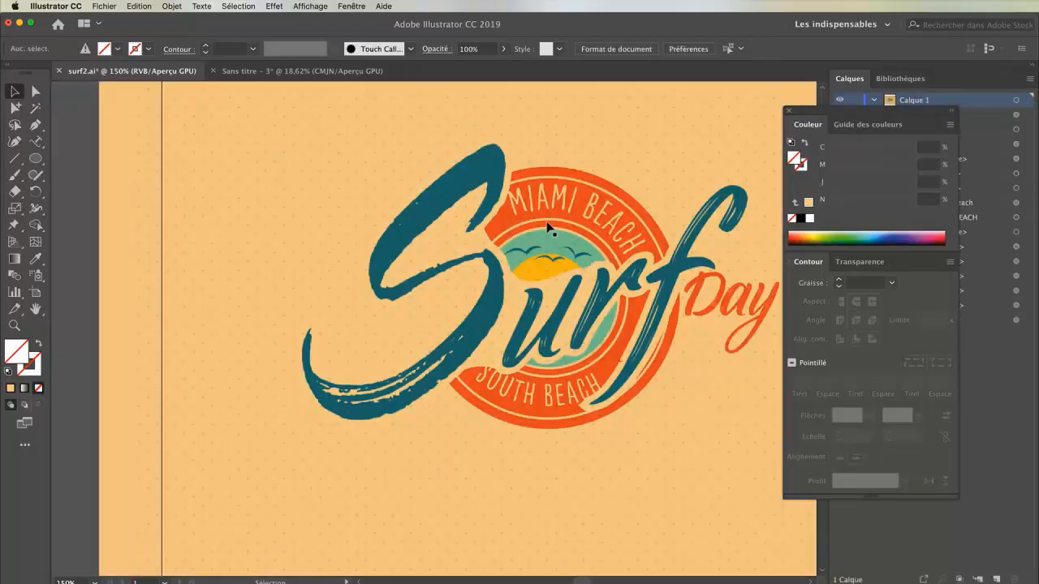
key("BackSpace")
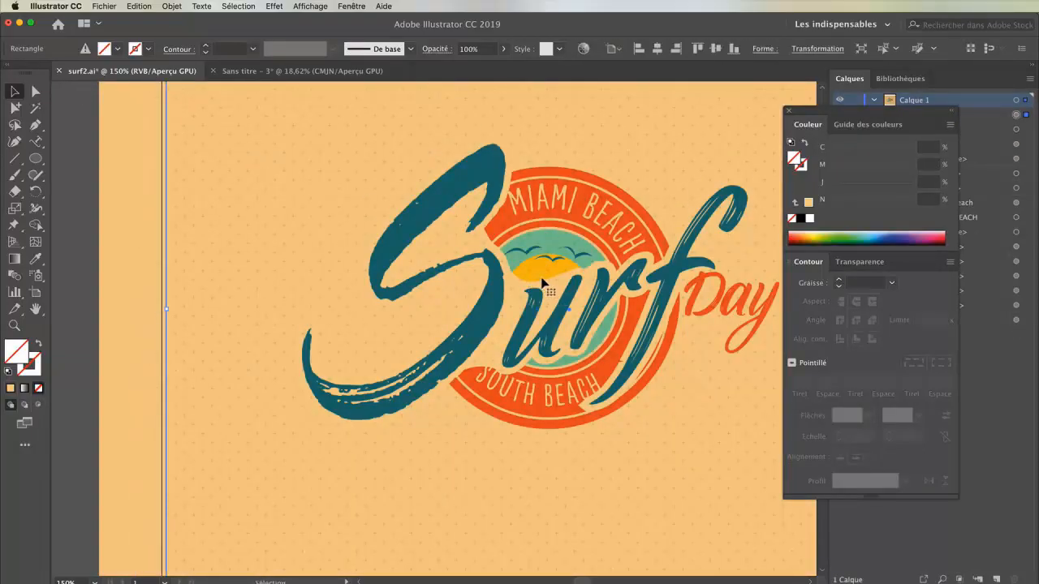
left_click(545, 214)
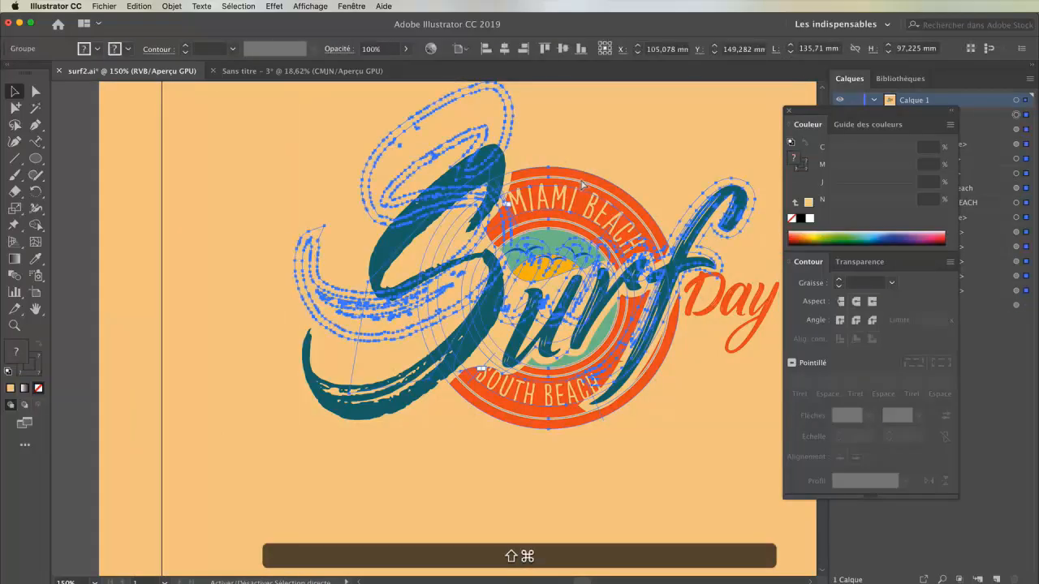
key("shift+super+g")
left_click(612, 144)
Copy the hex fill colour EA501C from the large orange disc of the badge
left_click(586, 175)
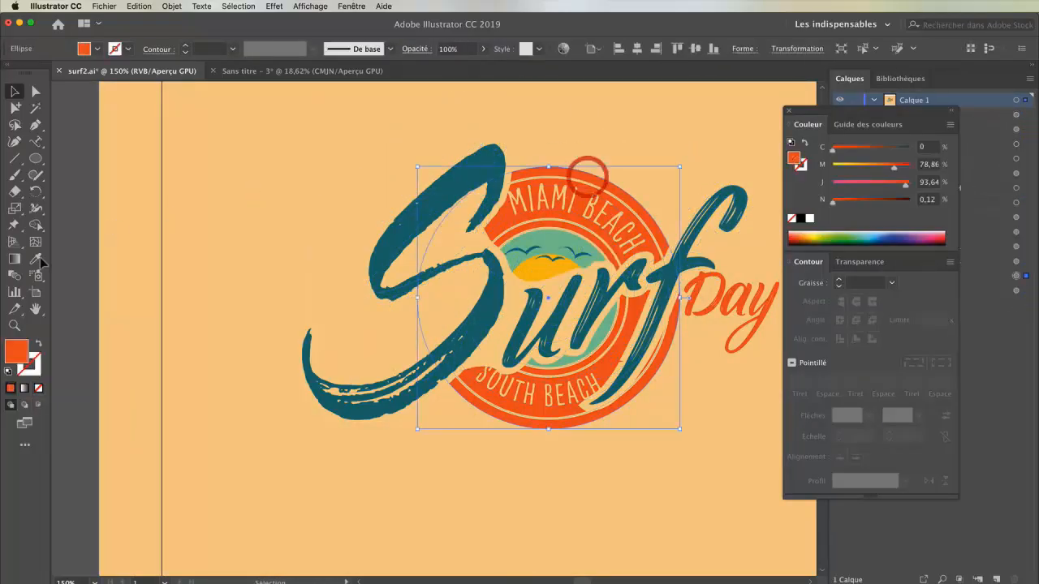
double_click(16, 351)
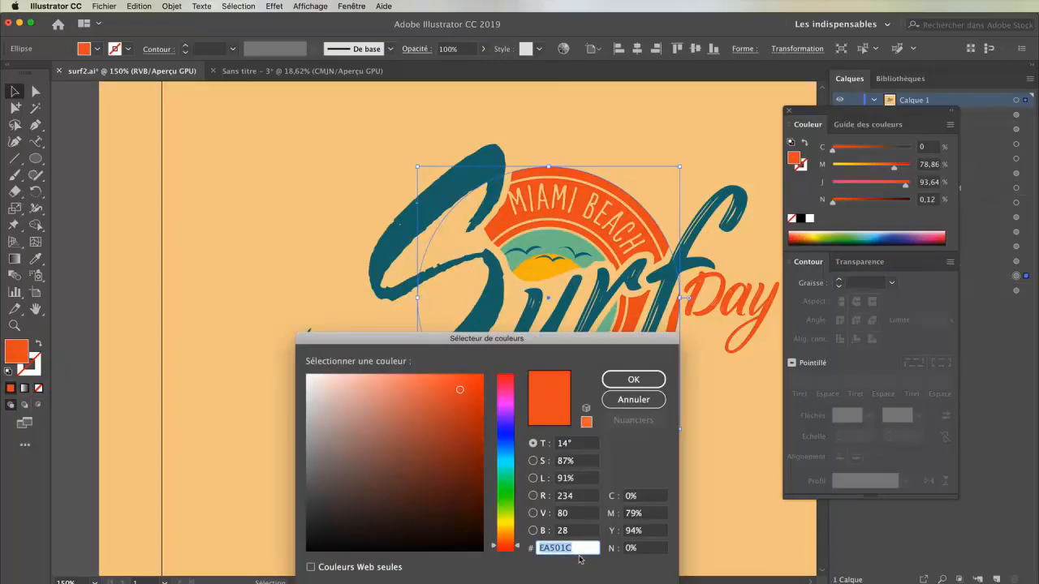
left_click(584, 555)
left_click_drag(581, 549, 531, 540)
key("super+c")
left_click(634, 379)
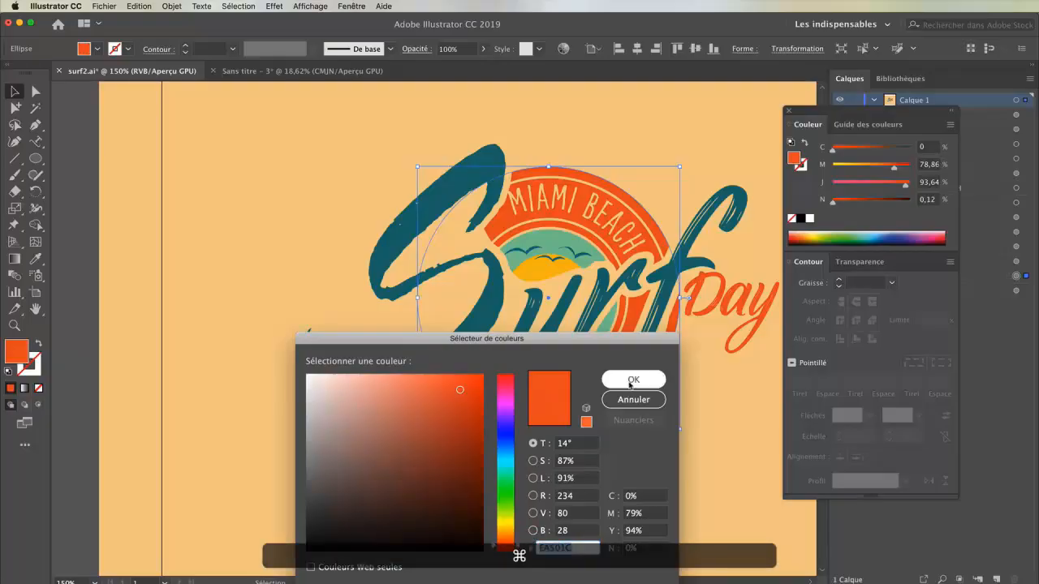
Fill the circle in the untitled document with the copied colour EA501C
left_click(243, 71)
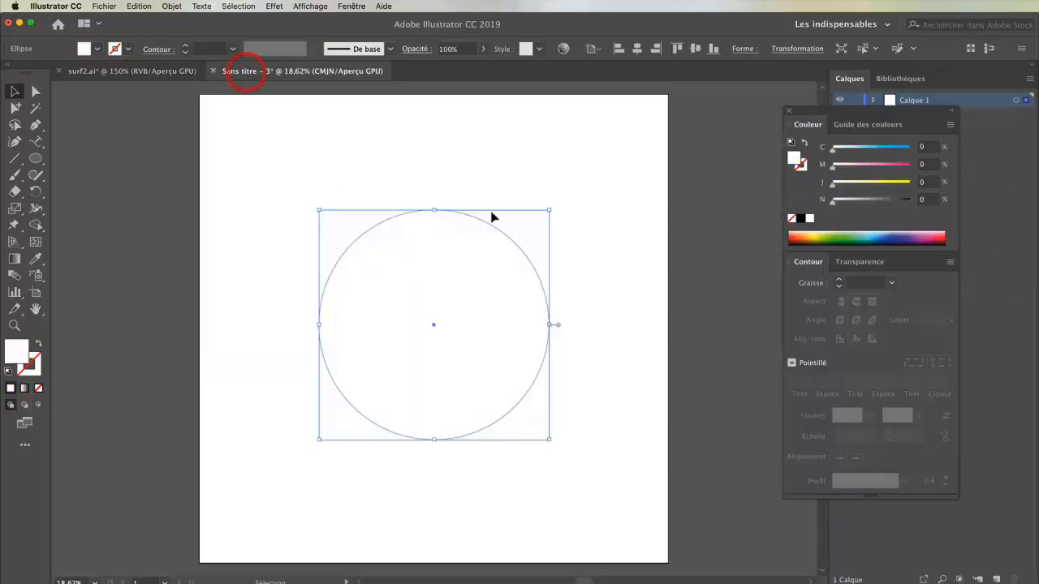
double_click(22, 345)
key("super+v")
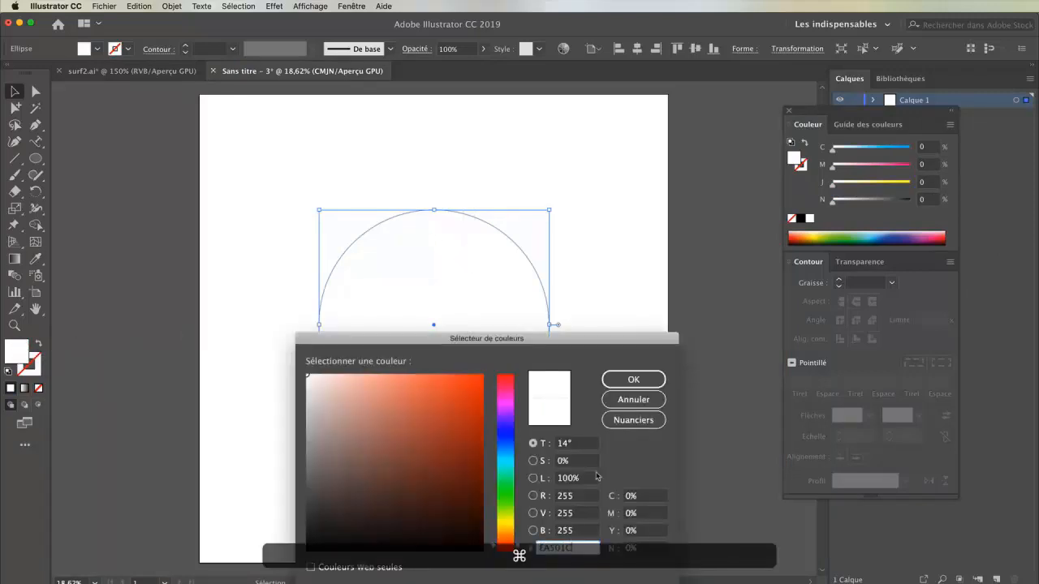
left_click(633, 379)
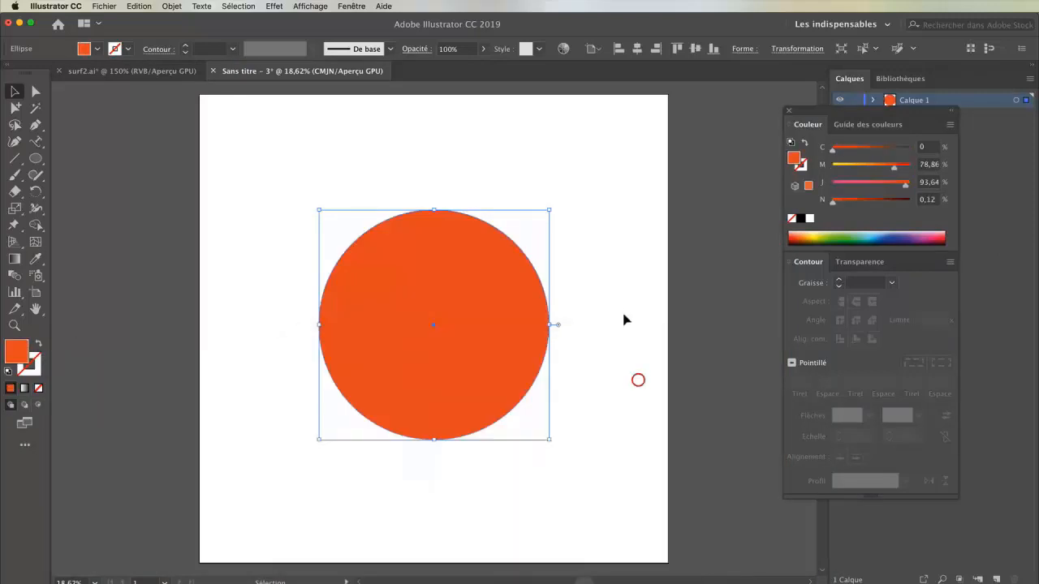
Draw a smaller circle inside the orange disc, around its centre, and remove the new circle's fill
left_click(157, 71)
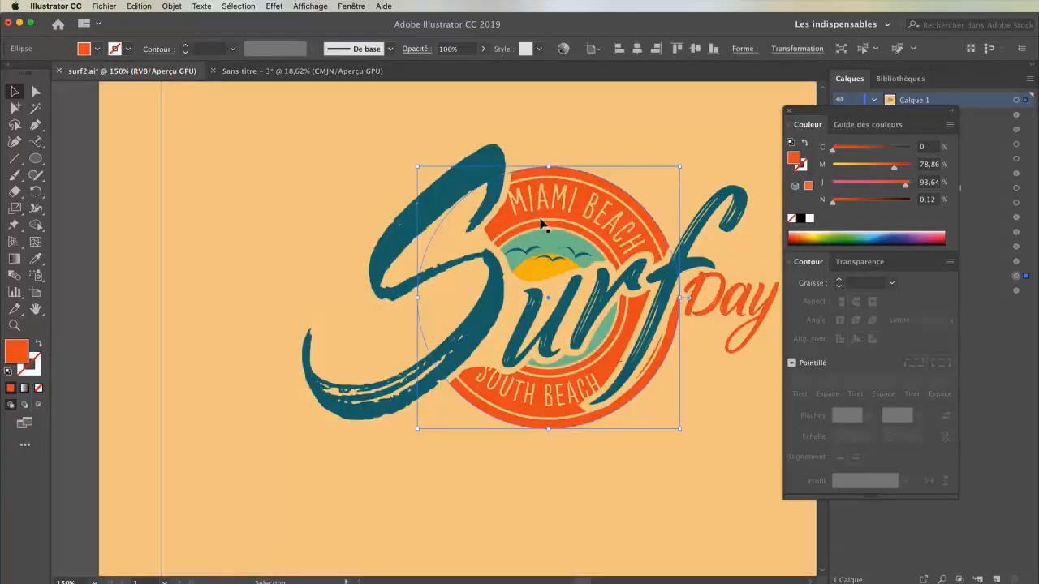
left_click(316, 71)
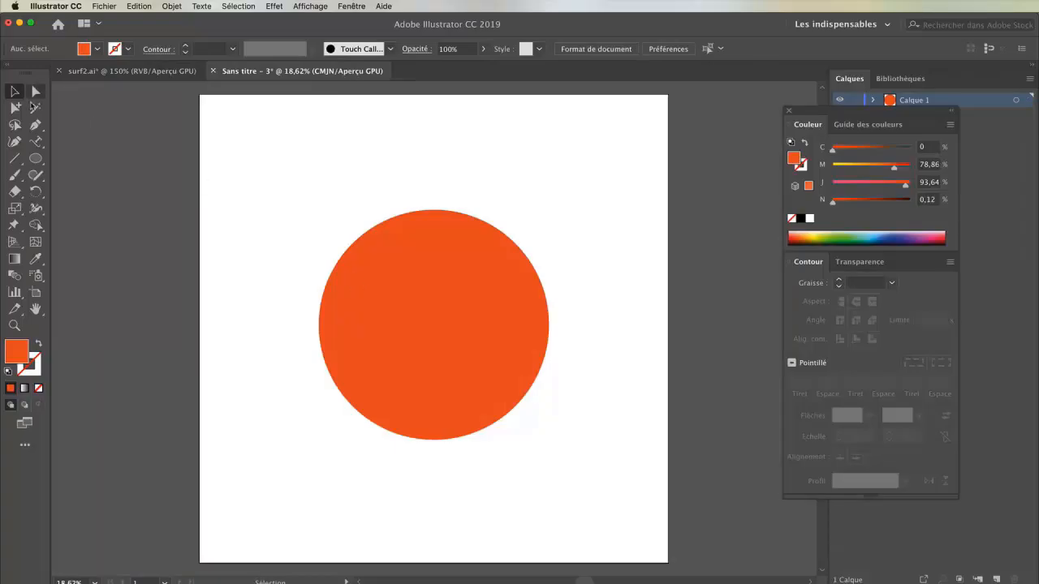
left_click(36, 158)
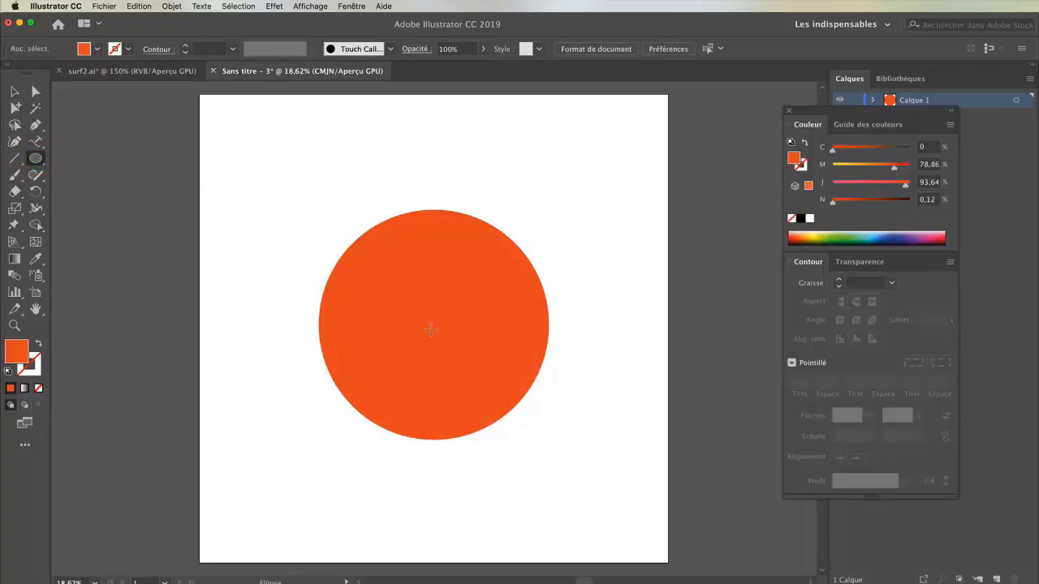
key("shift")
key("alt")
left_click_drag(435, 332, 409, 302)
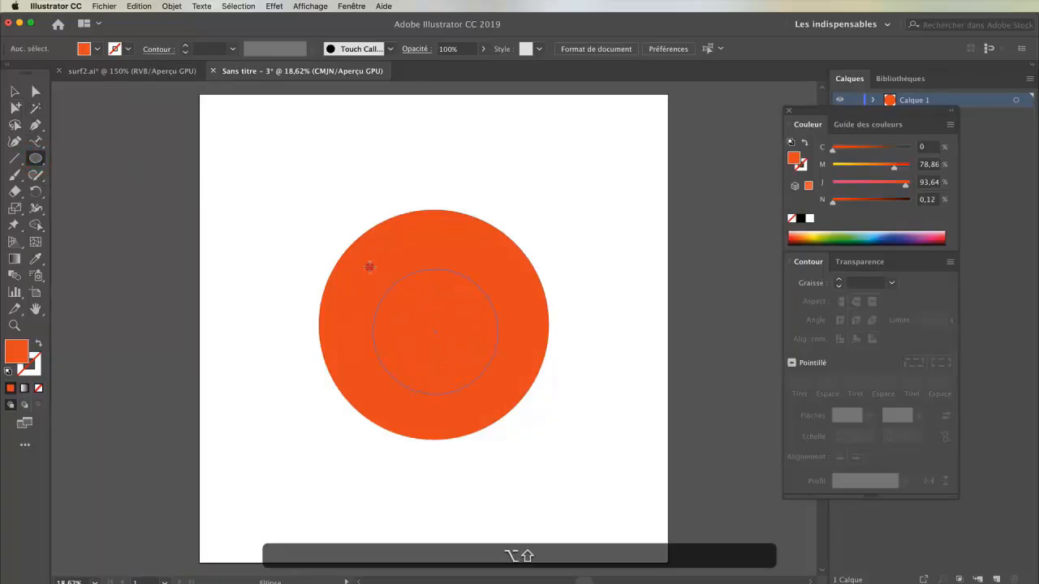
left_click_drag(345, 243, 344, 243)
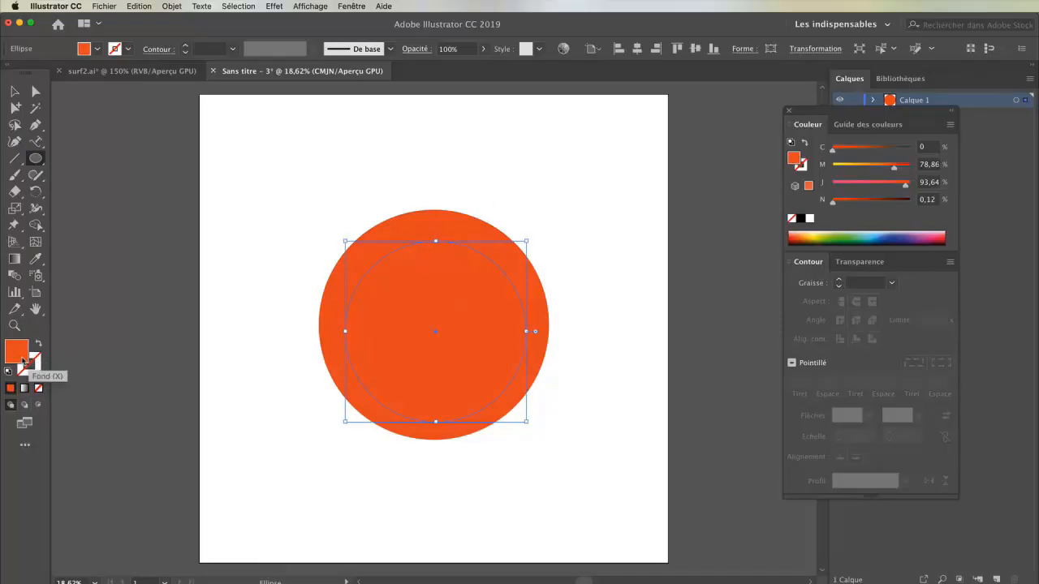
left_click(37, 388)
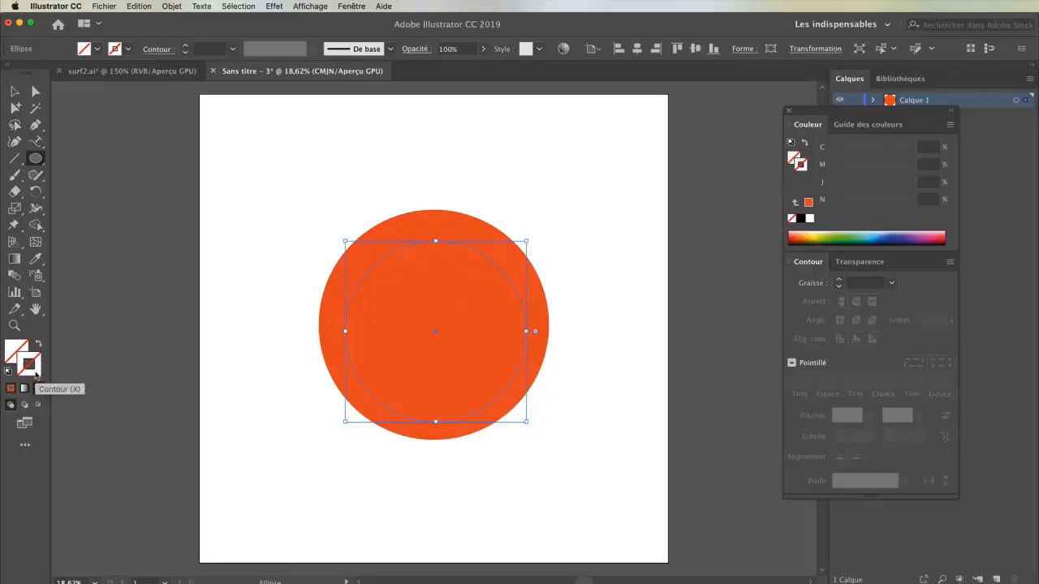
left_click(34, 374)
In surf2.ai, move the curved MIAMI BEACH text out of the badge to reach the outer ring
left_click(130, 71)
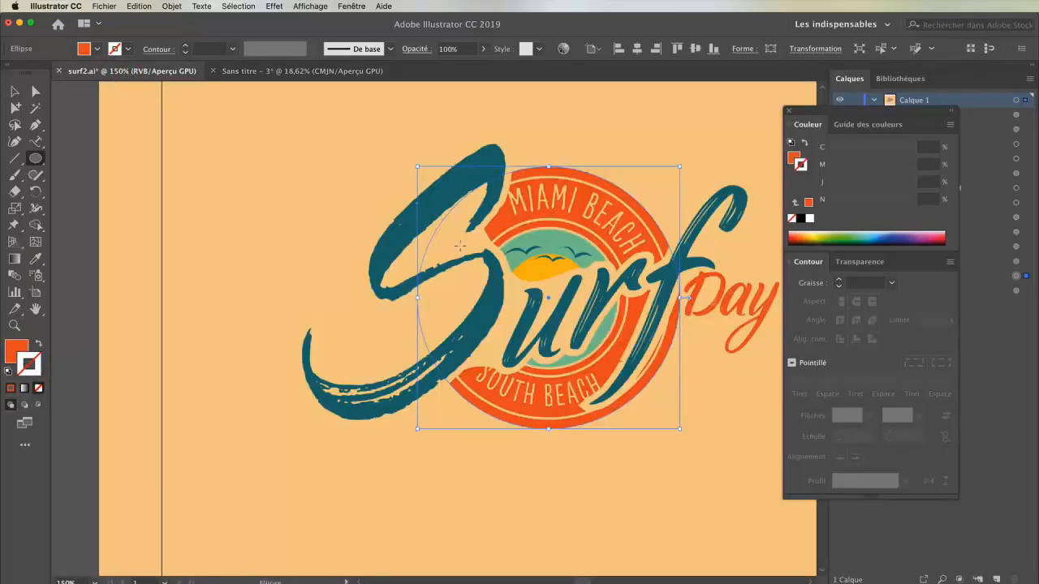
left_click(15, 91)
left_click(255, 150)
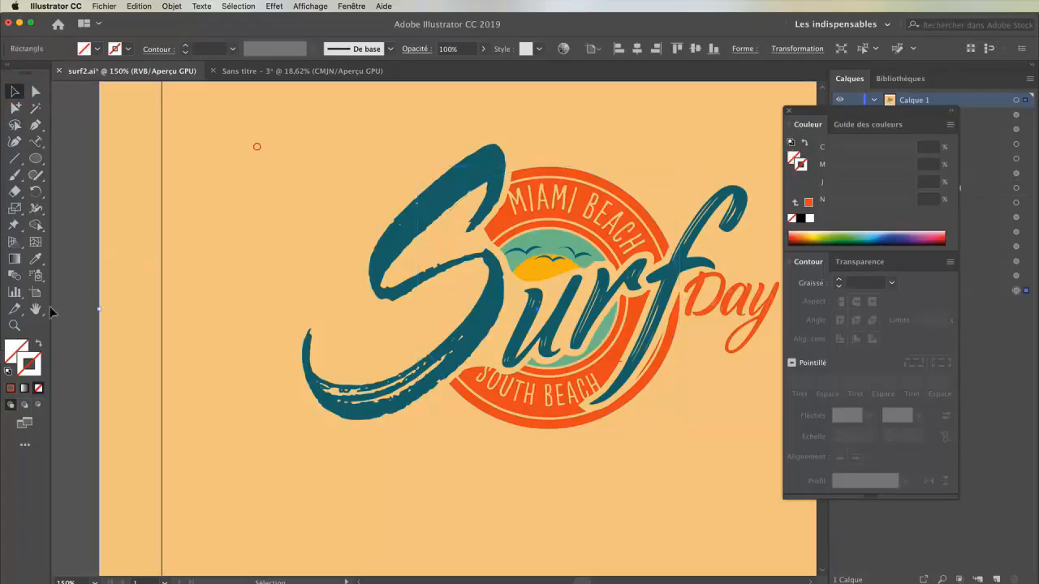
left_click(121, 276)
left_click(77, 269)
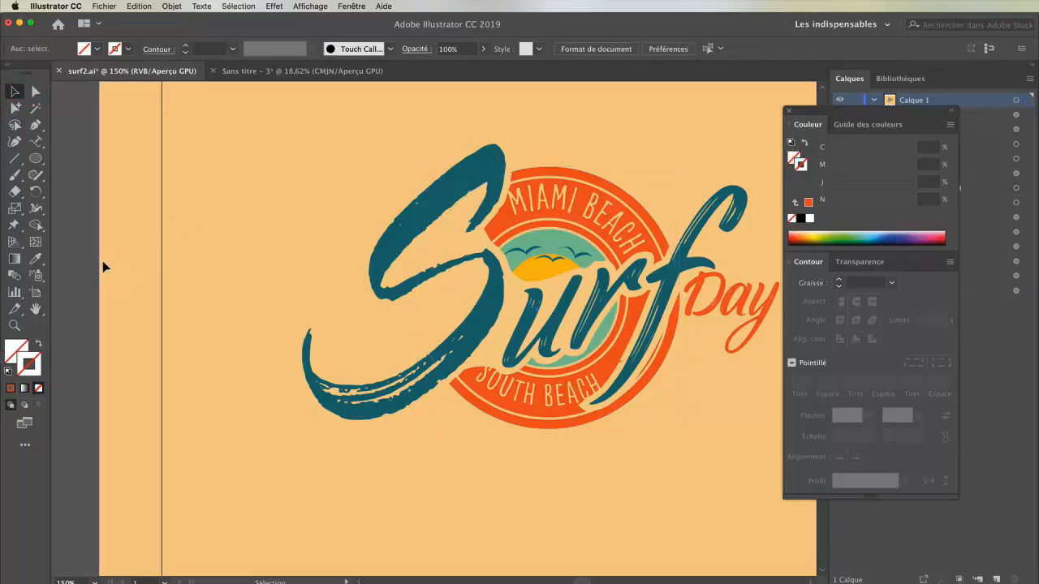
left_click(109, 271)
left_click(565, 189)
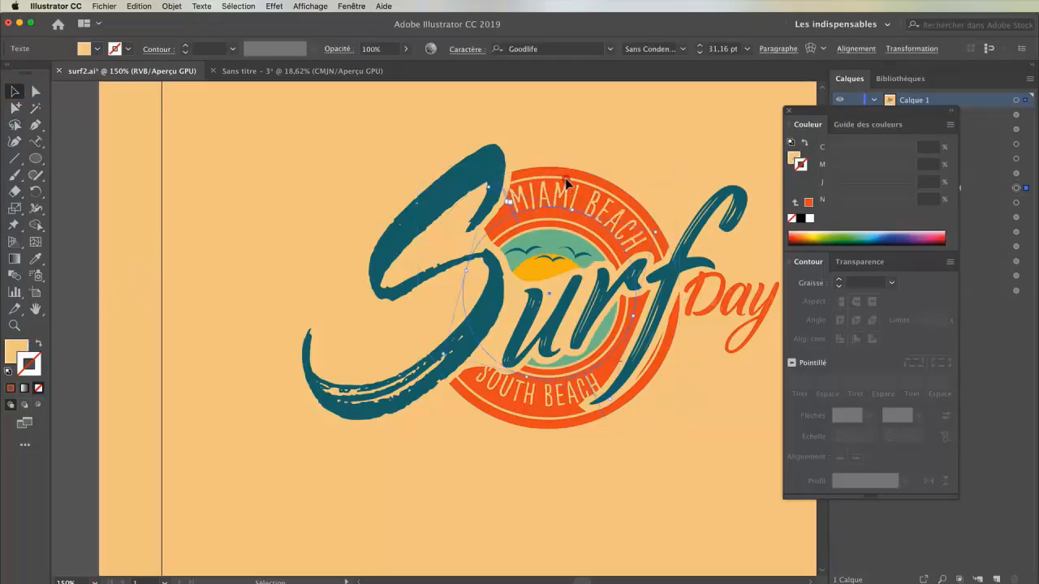
mouse_move(565, 178)
left_mouse_down()
mouse_move(649, 134)
mouse_move(725, 149)
left_mouse_up()
Copy the hex stroke colour F1CA89 from the badge's outer beige ring
left_click(552, 176)
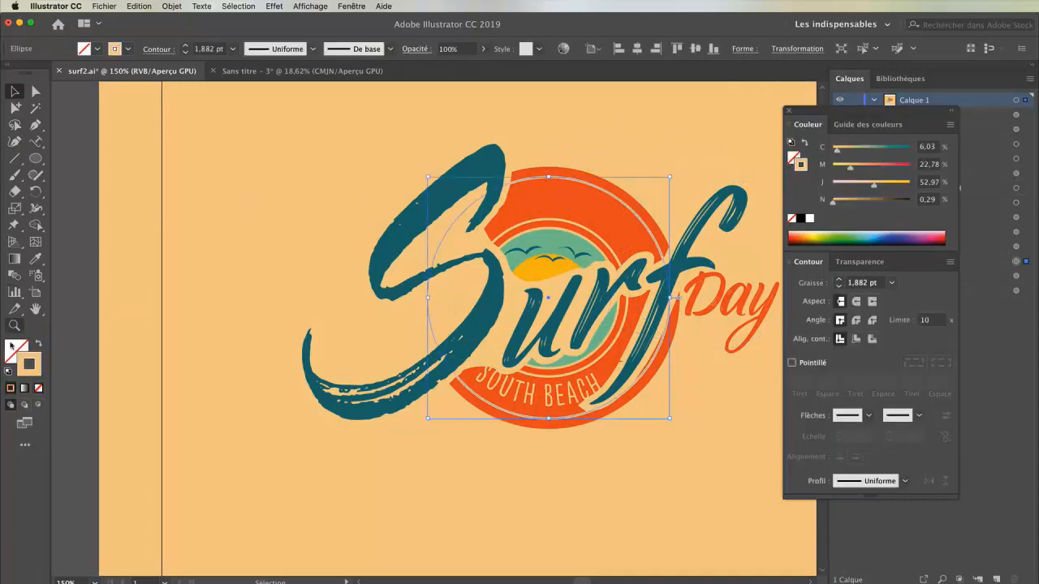
double_click(31, 361)
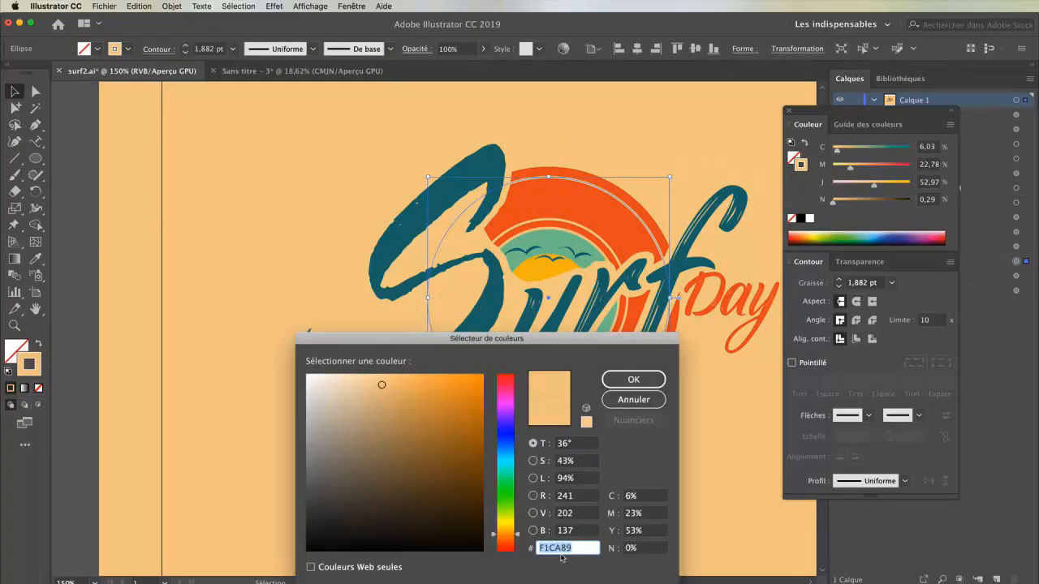
left_click(575, 548)
left_click_drag(573, 548, 527, 542)
key("super+c")
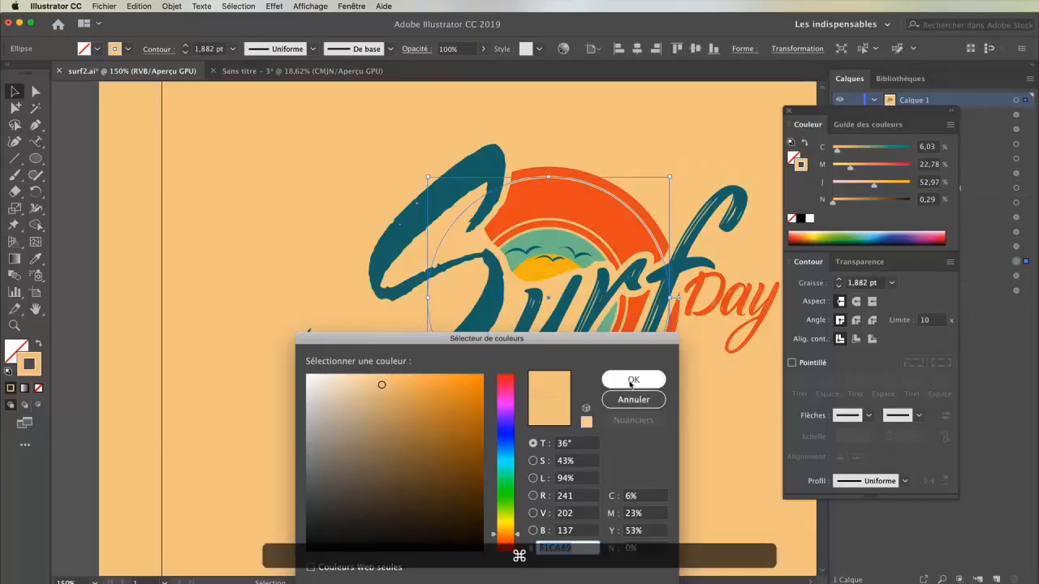
left_click(633, 380)
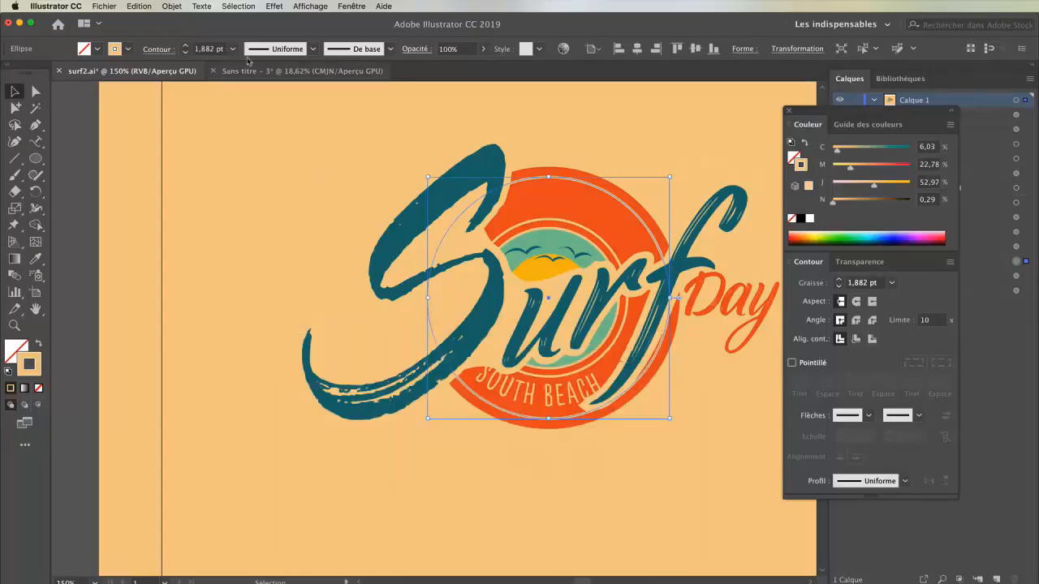
In the untitled document, apply the copied colour F1CA89 to the smaller circle's stroke
left_click(292, 71)
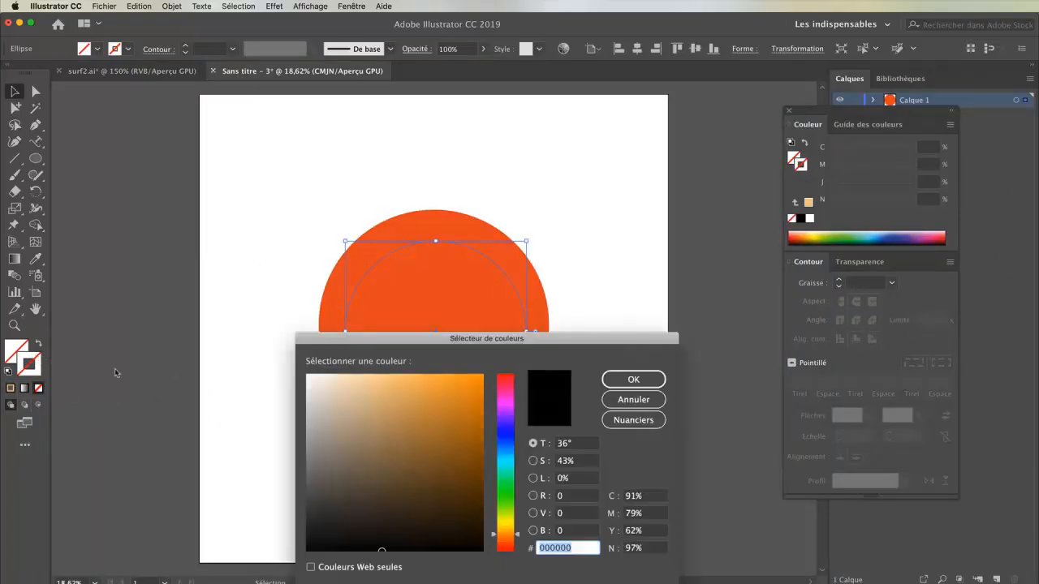
double_click(38, 358)
left_click(570, 548)
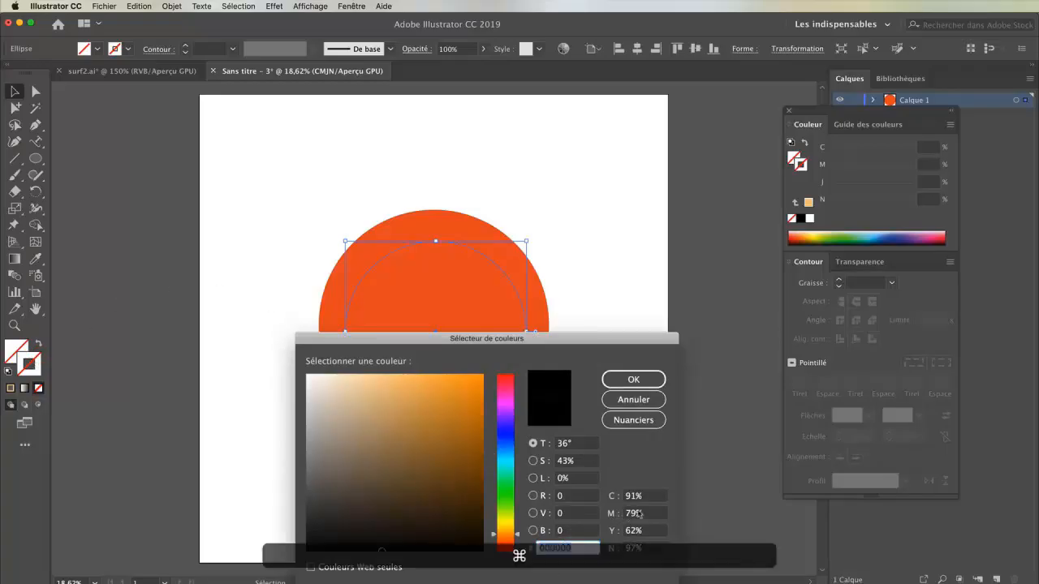
key("super+v")
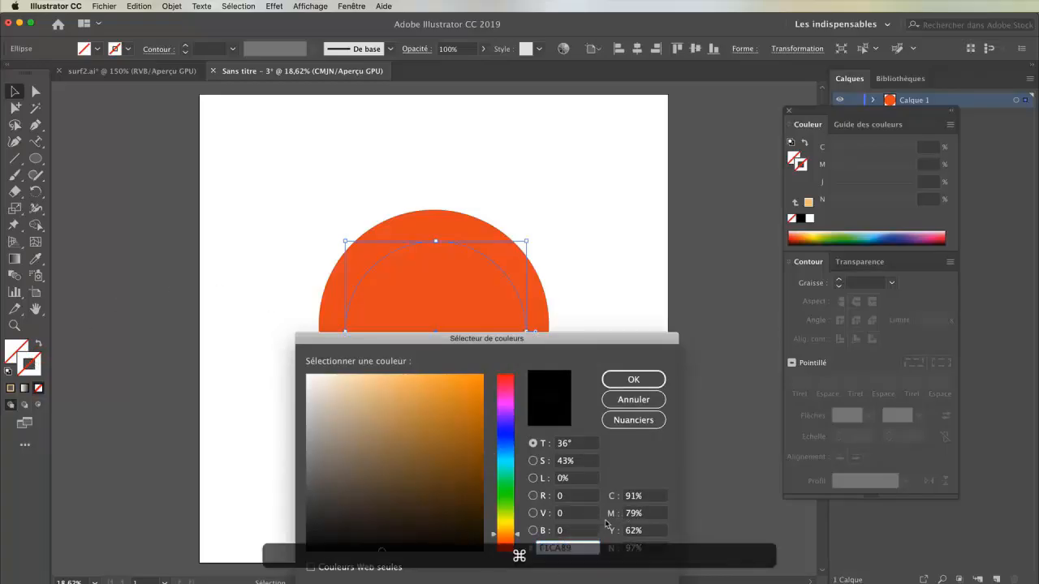
left_click(634, 379)
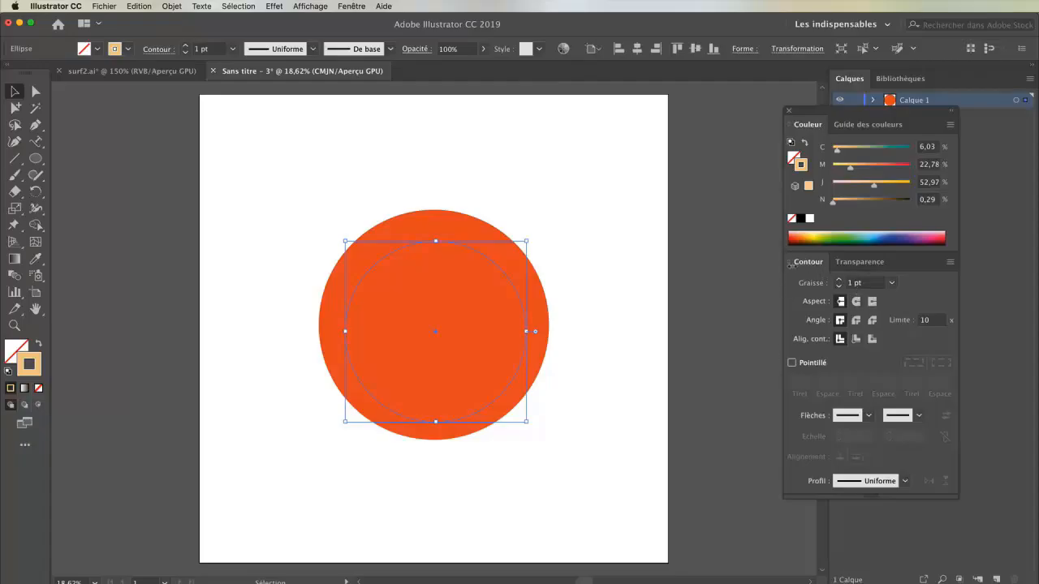
Set the smaller circle's stroke weight to 15 pt and deselect it
left_click(349, 7)
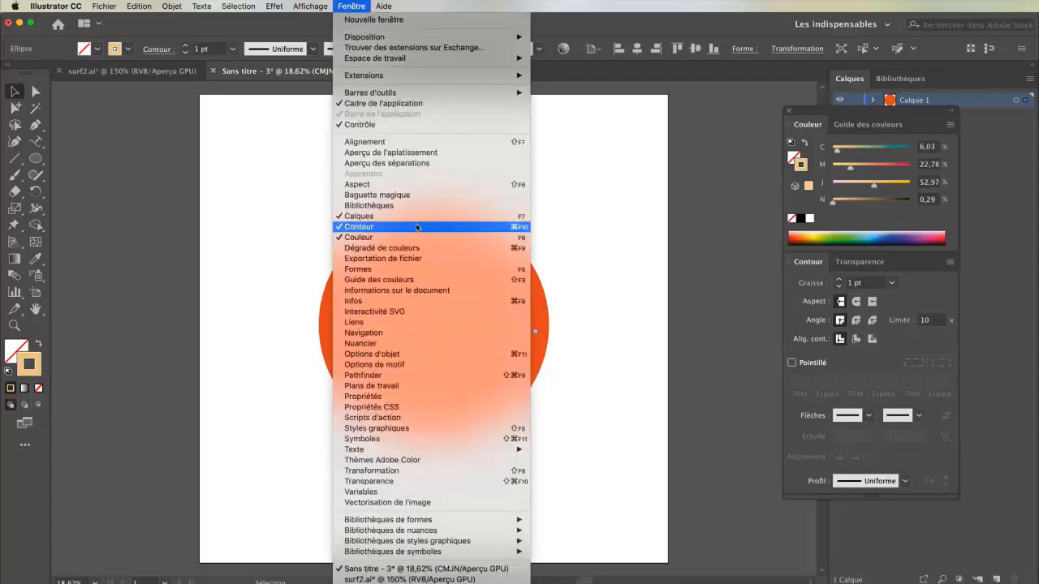
left_click(838, 283)
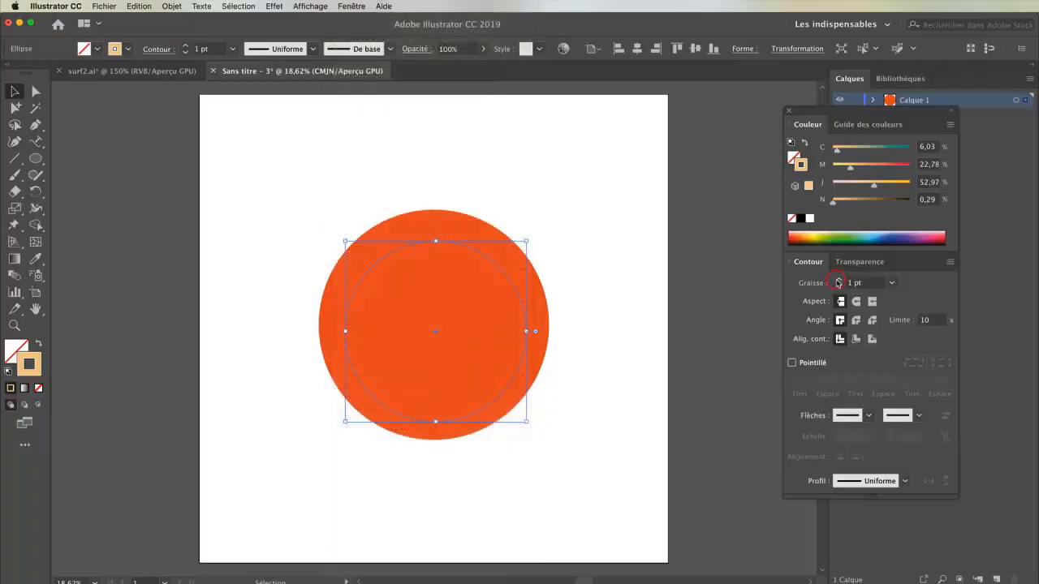
left_click(838, 280)
left_click(838, 280)
left_click(838, 280)
left_click(839, 280)
left_click(838, 280)
left_click(839, 280)
left_click(838, 280)
left_click(839, 280)
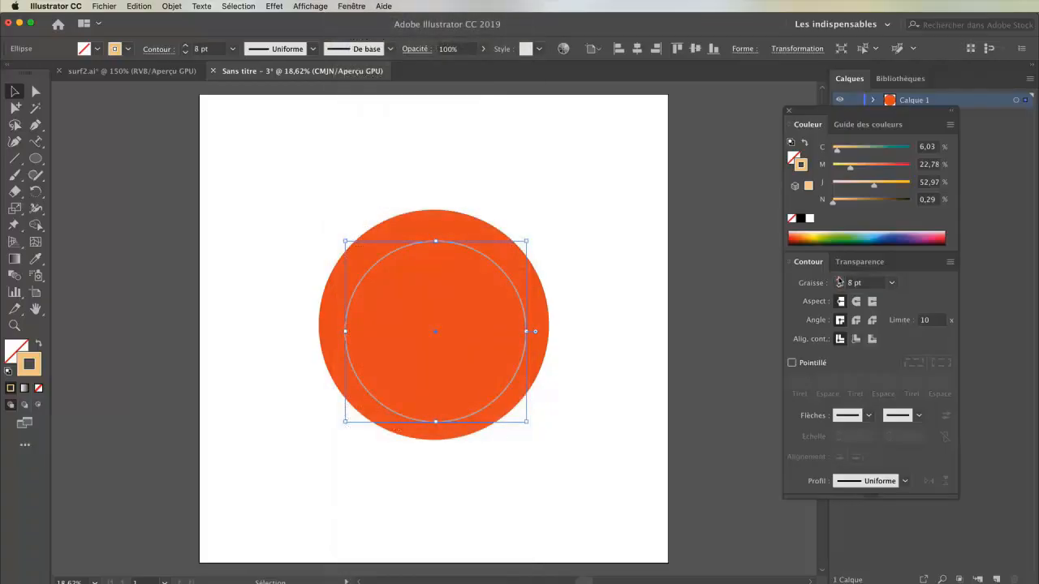
left_click(838, 280)
left_click(838, 280)
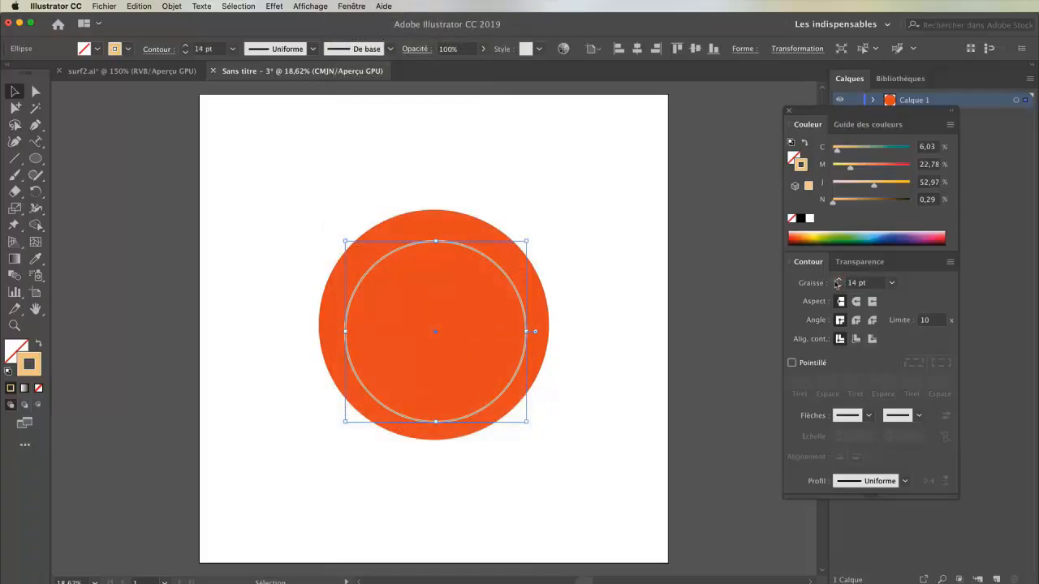
left_click(838, 280)
left_click(710, 255)
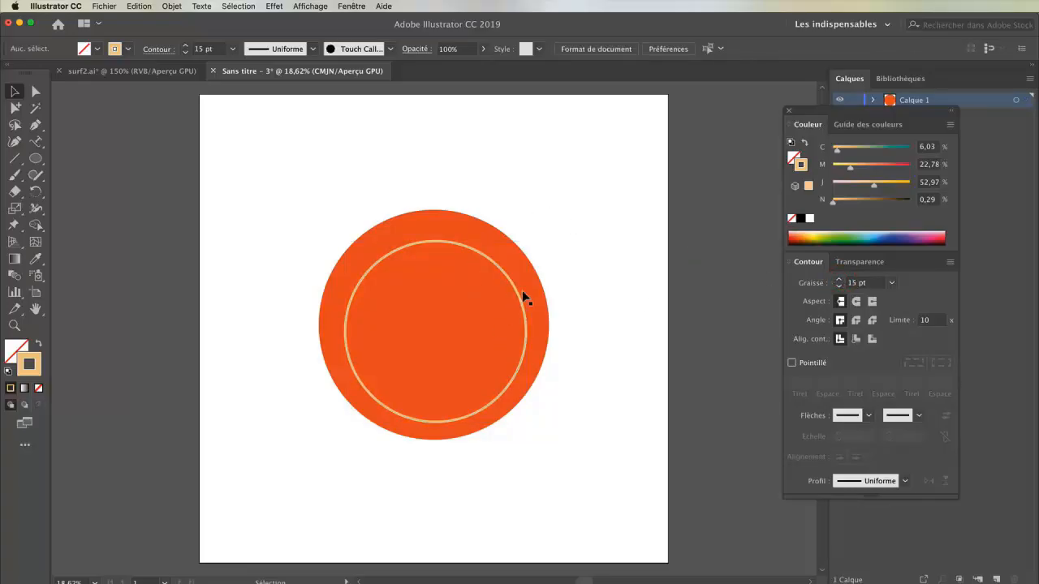
Centre the orange disc and the beige ring on each other horizontally and vertically, aligning to the selection
left_click(447, 363)
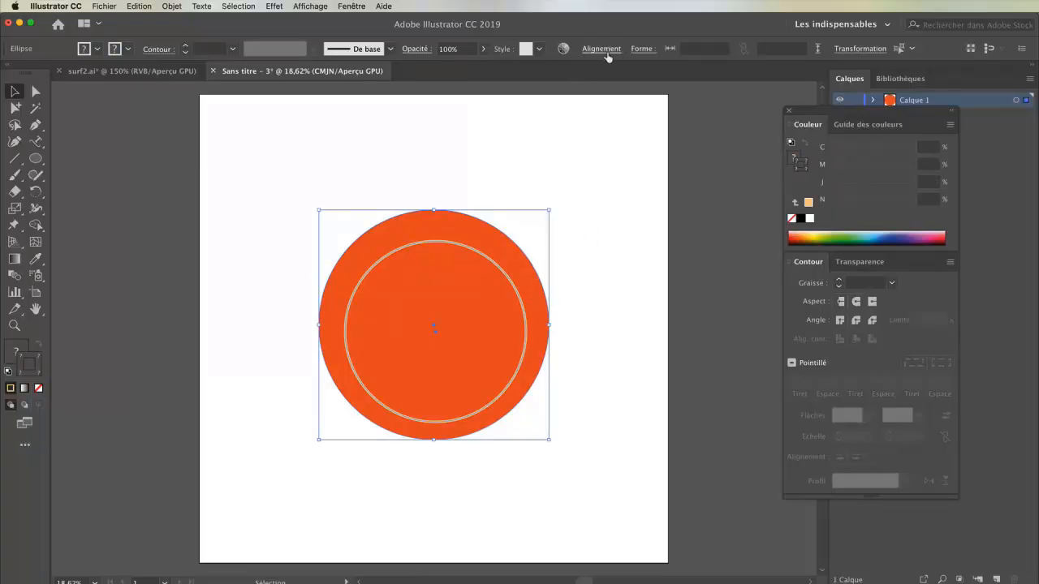
left_click(351, 7)
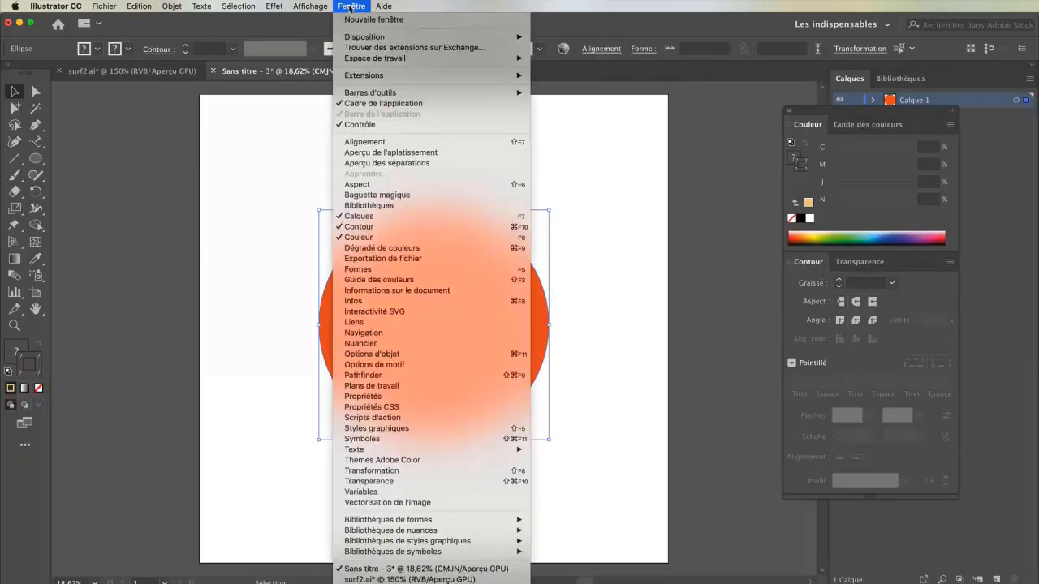
left_click(362, 143)
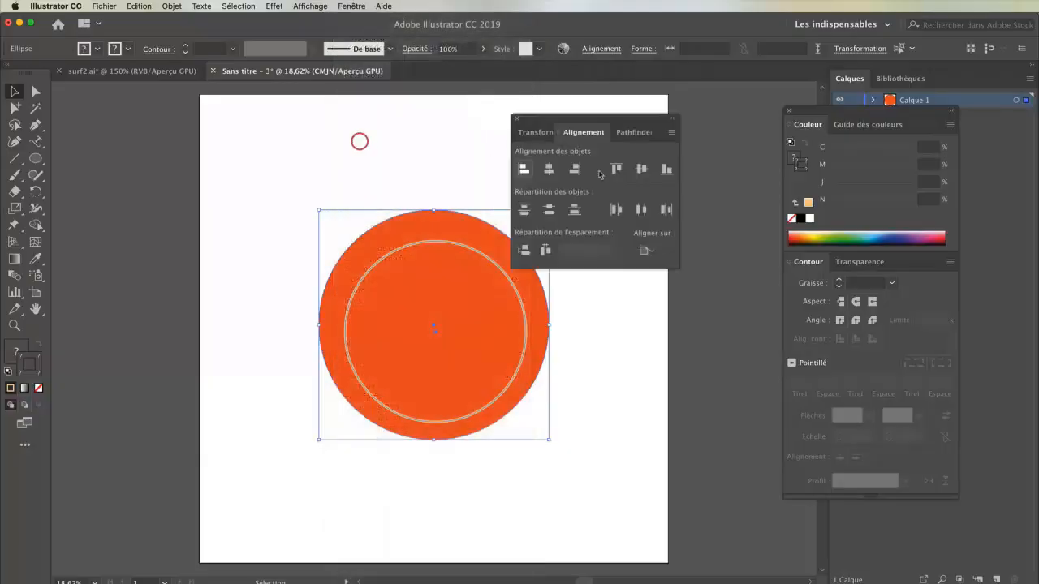
left_click_drag(605, 121, 746, 151)
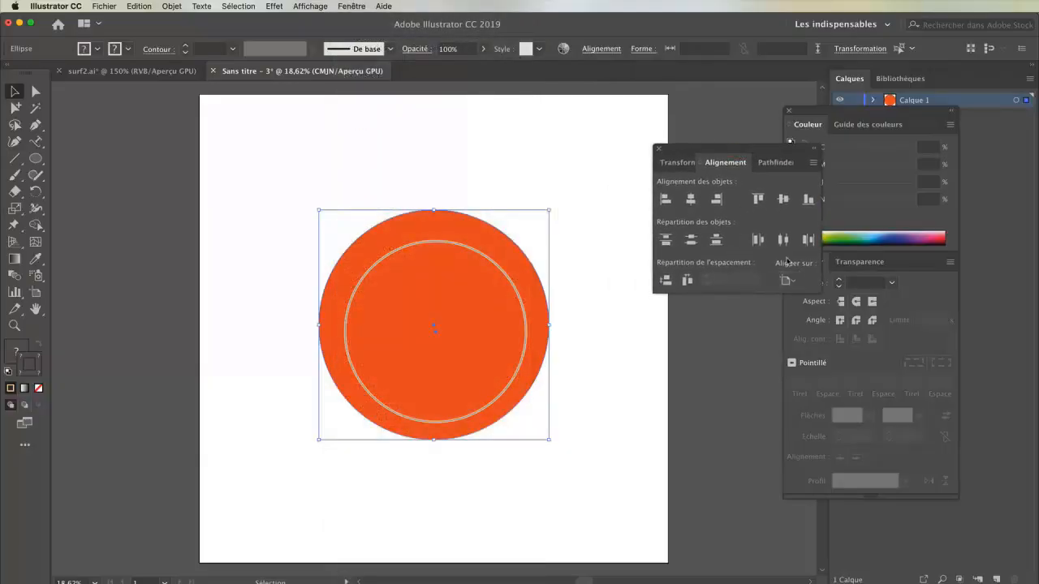
left_click(787, 280)
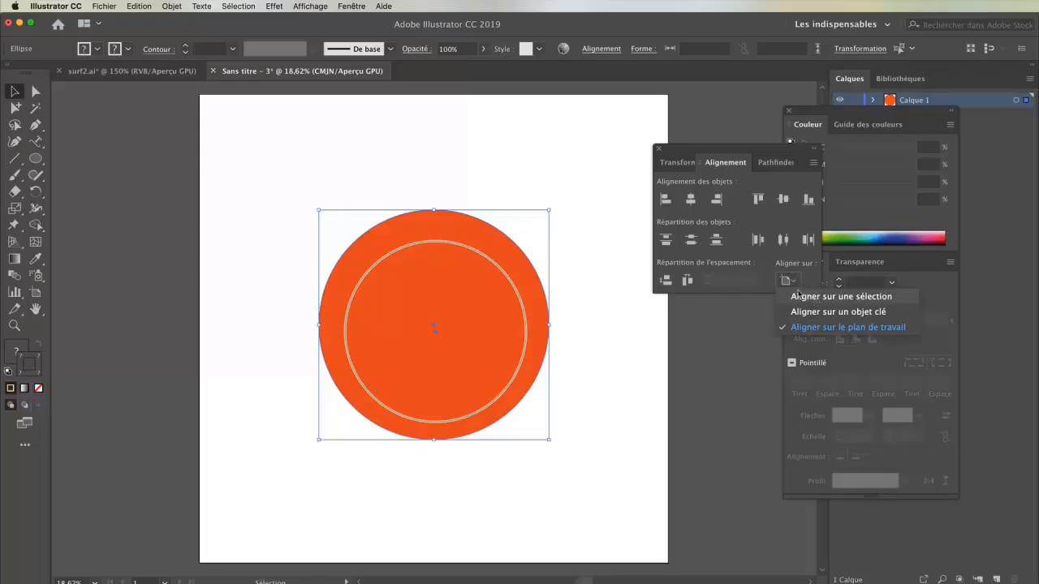
left_click(829, 297)
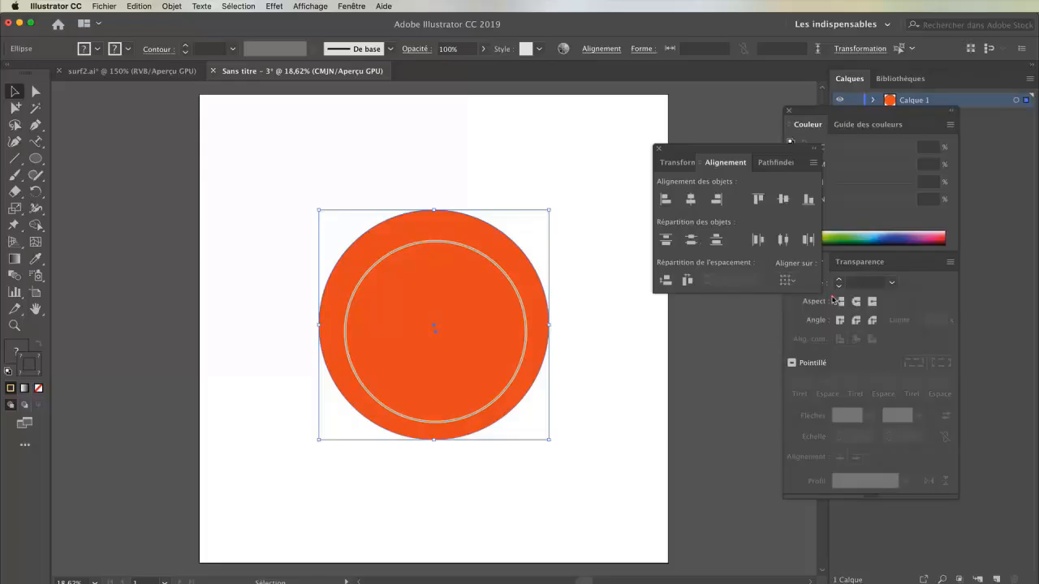
left_click(690, 199)
left_click(783, 200)
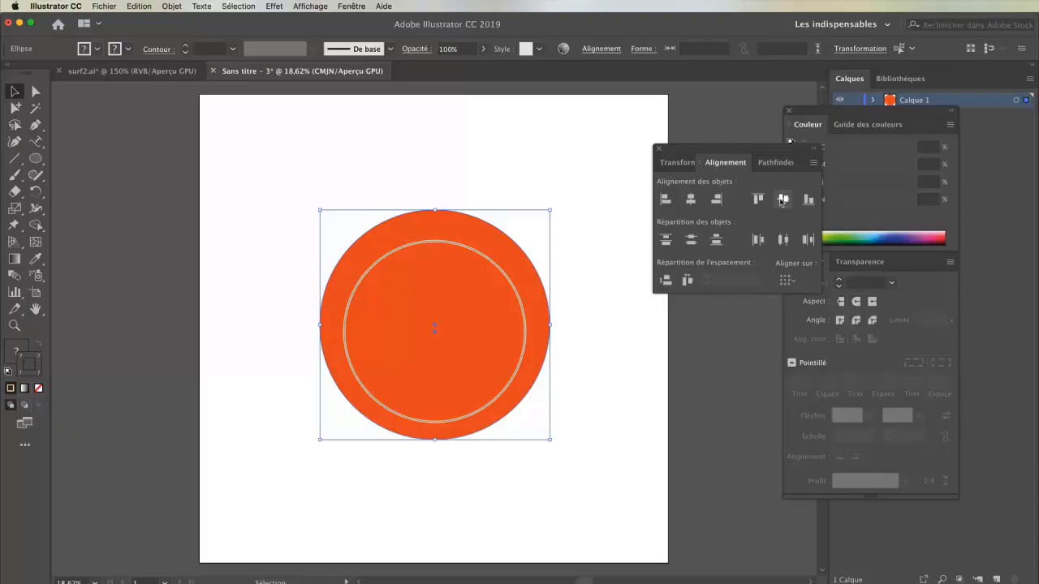
left_click(524, 167)
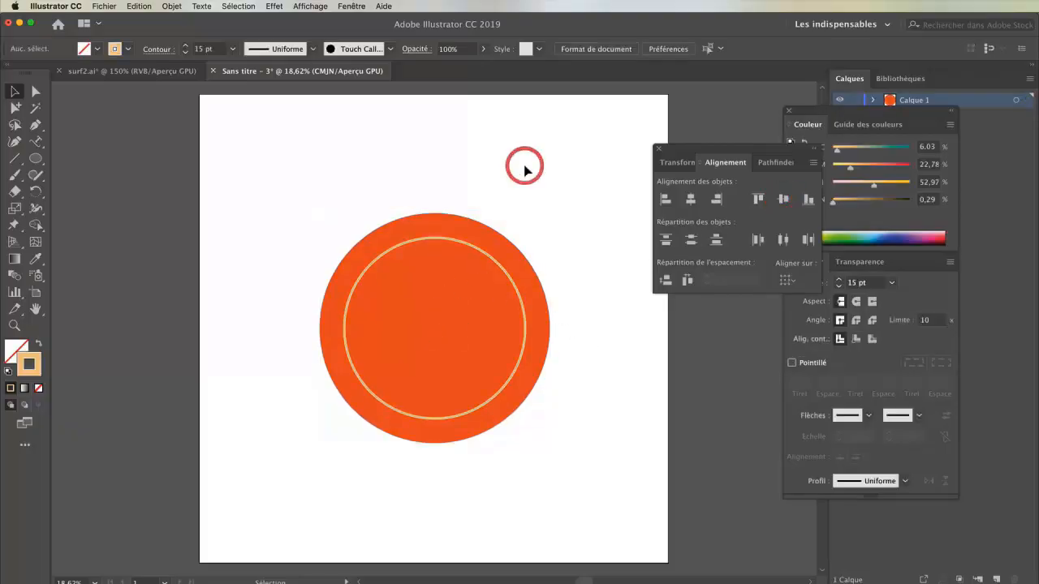
Following the badge in surf2.ai, enlarge the beige ring from its centre to about 1365 px wide, just inside the orange disc's edge
left_click(171, 73)
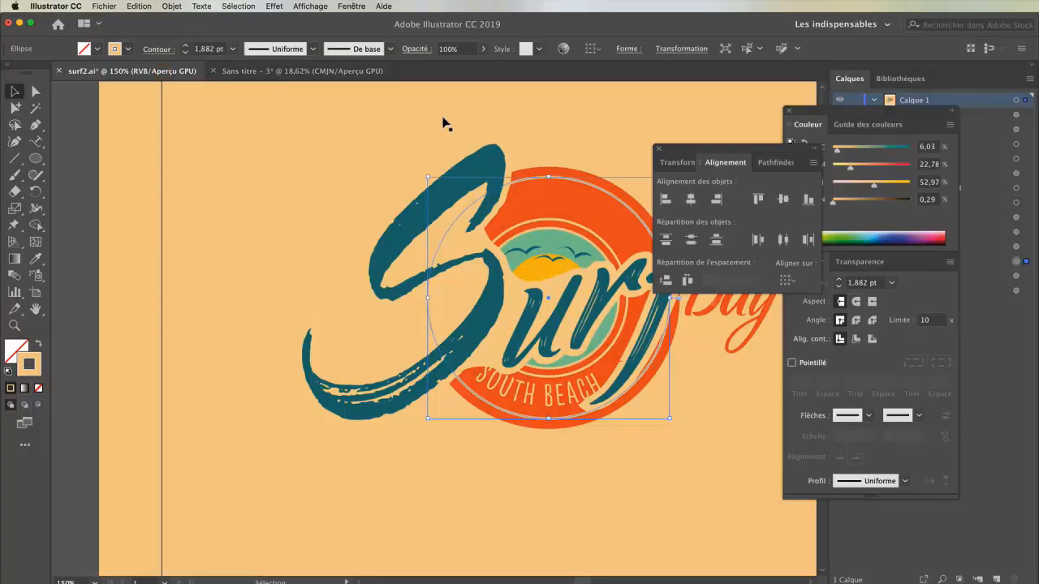
left_click(311, 71)
left_click(504, 272)
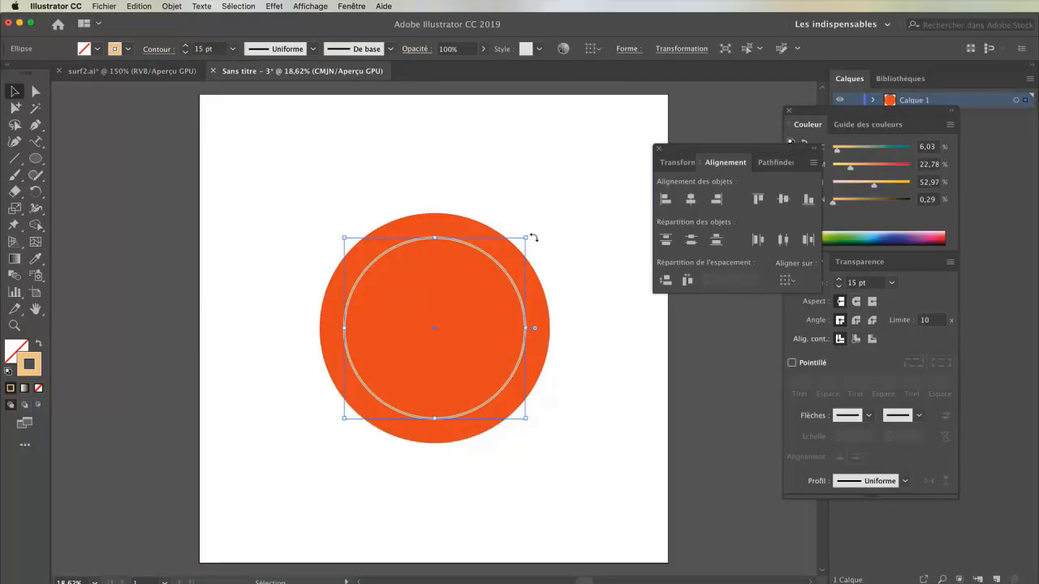
mouse_move(526, 237)
left_mouse_down()
mouse_move(550, 215)
mouse_move(517, 238)
mouse_move(581, 195)
left_mouse_up()
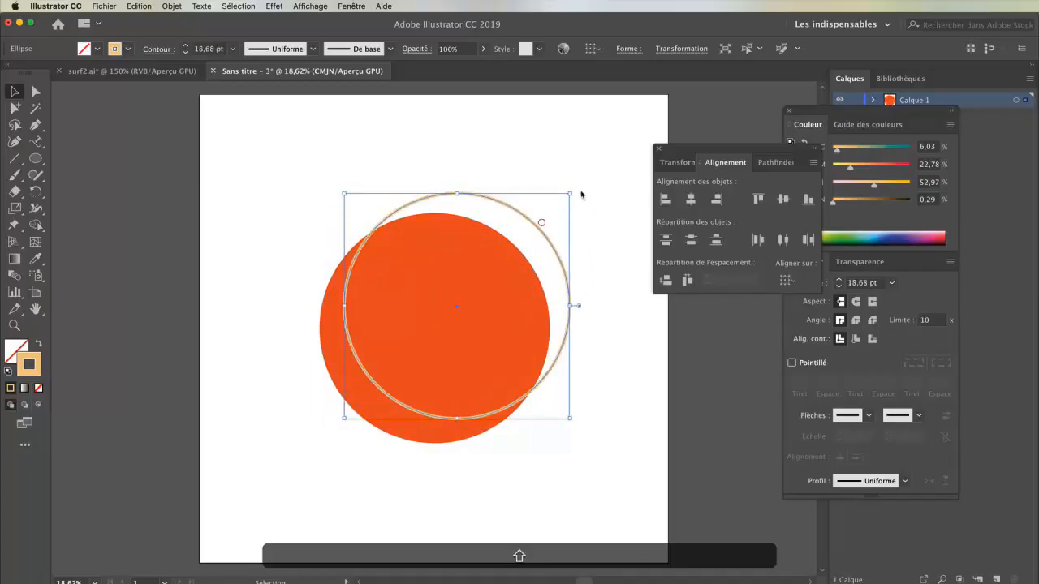
key("super+z")
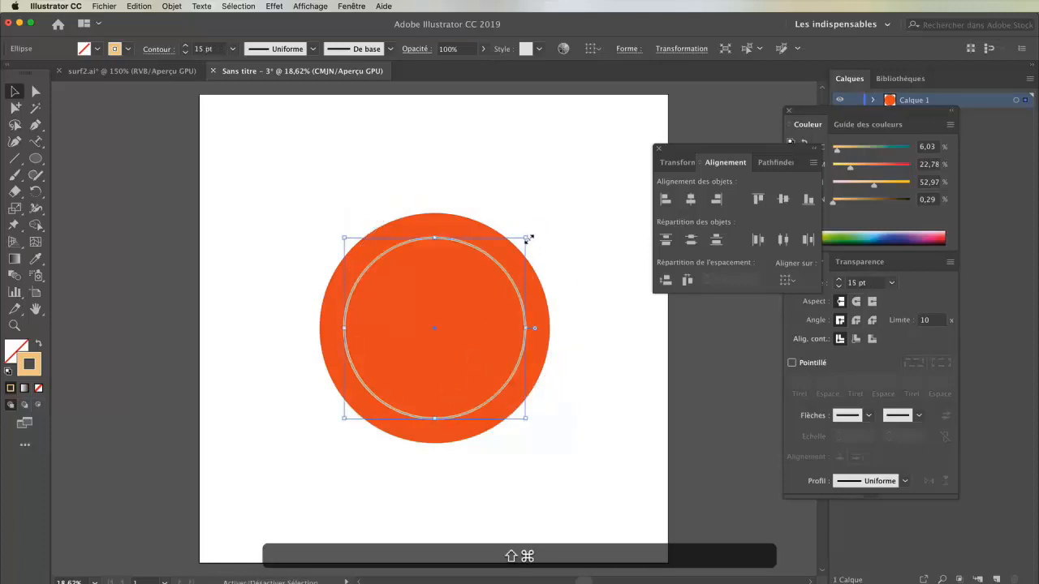
left_click_drag(528, 234, 542, 222)
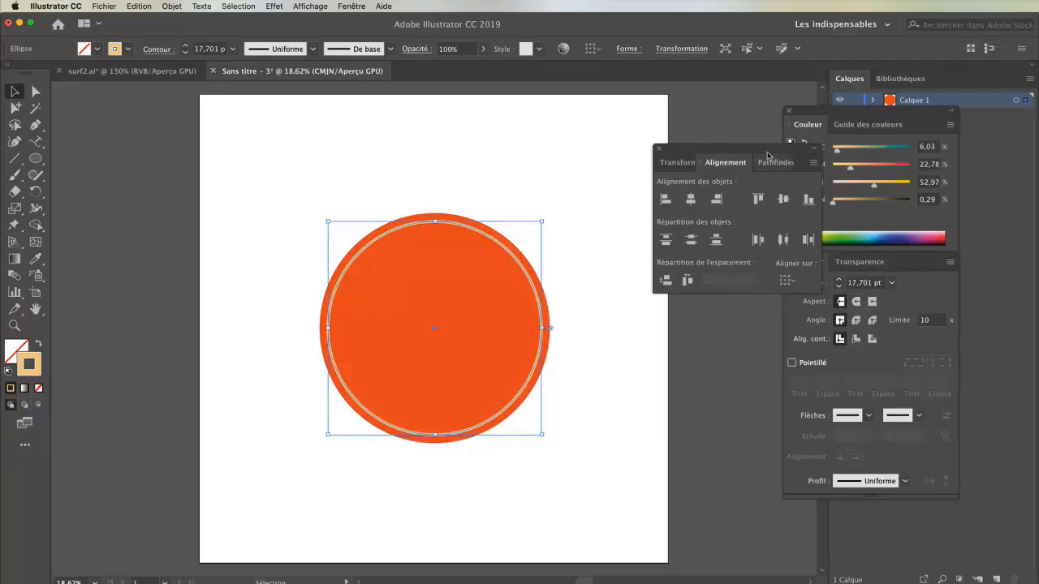
left_click_drag(771, 159, 732, 140)
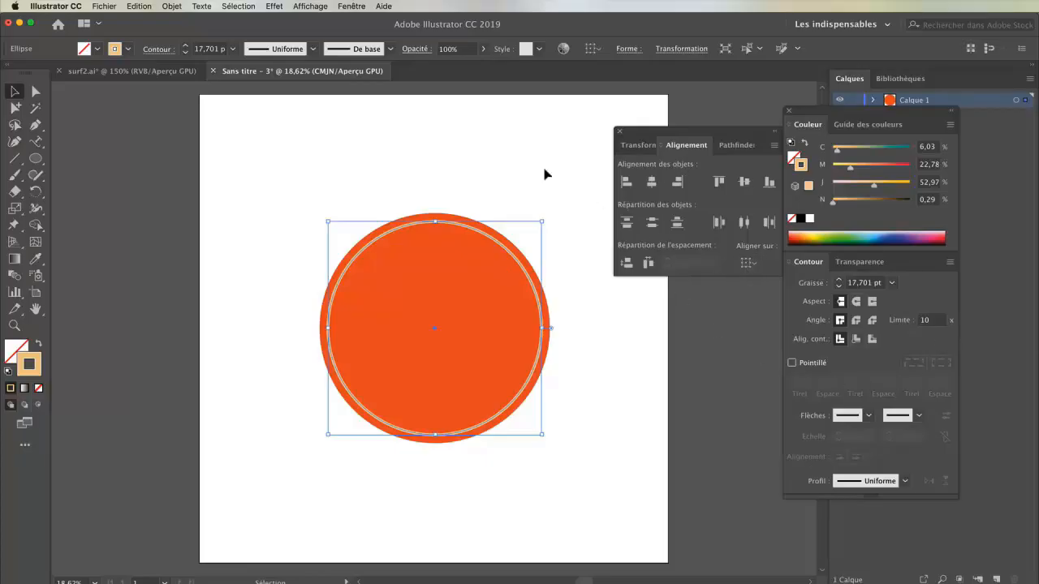
left_click(349, 7)
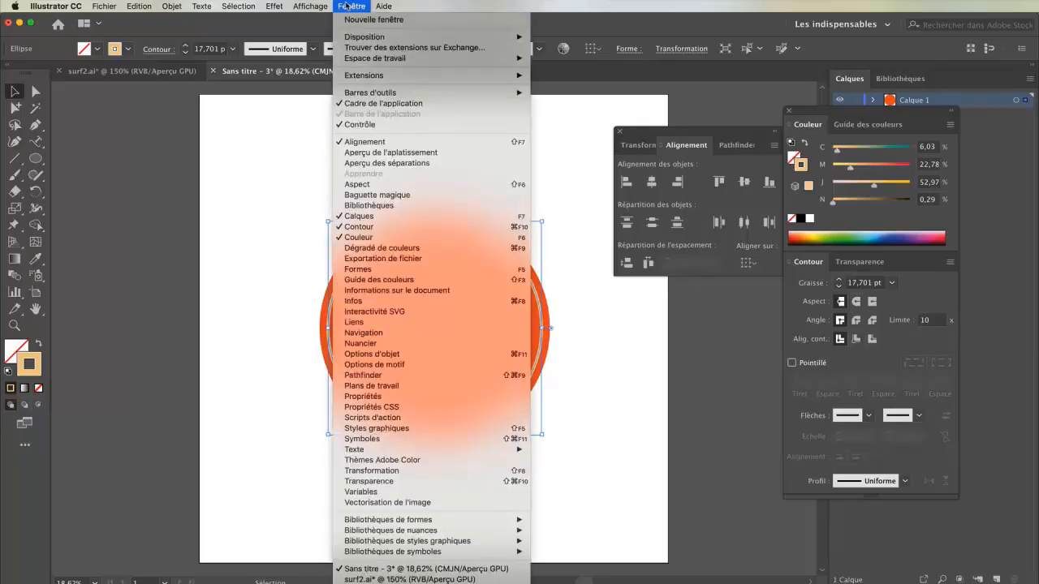
left_click(393, 185)
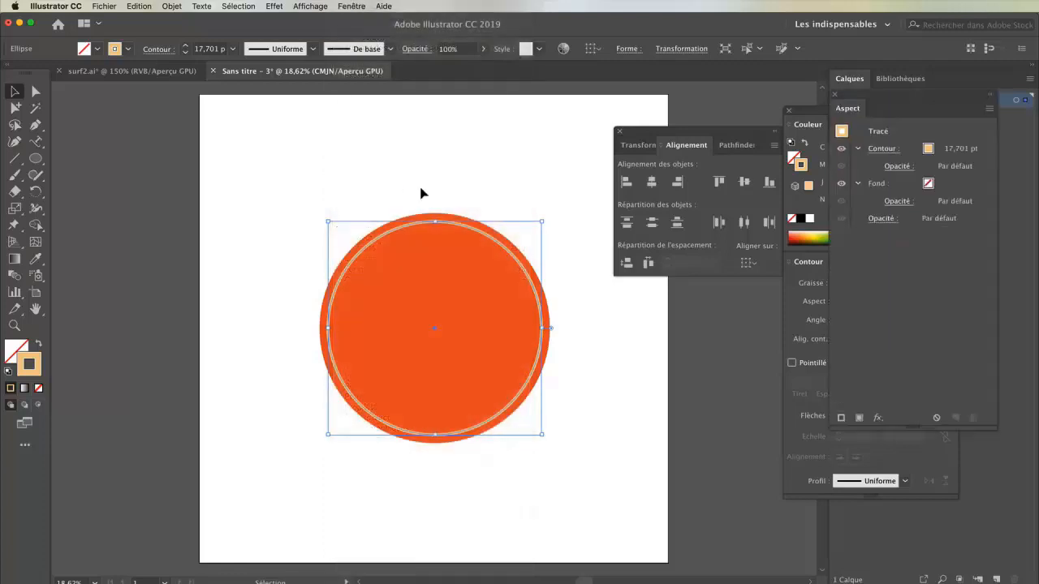
left_click(352, 6)
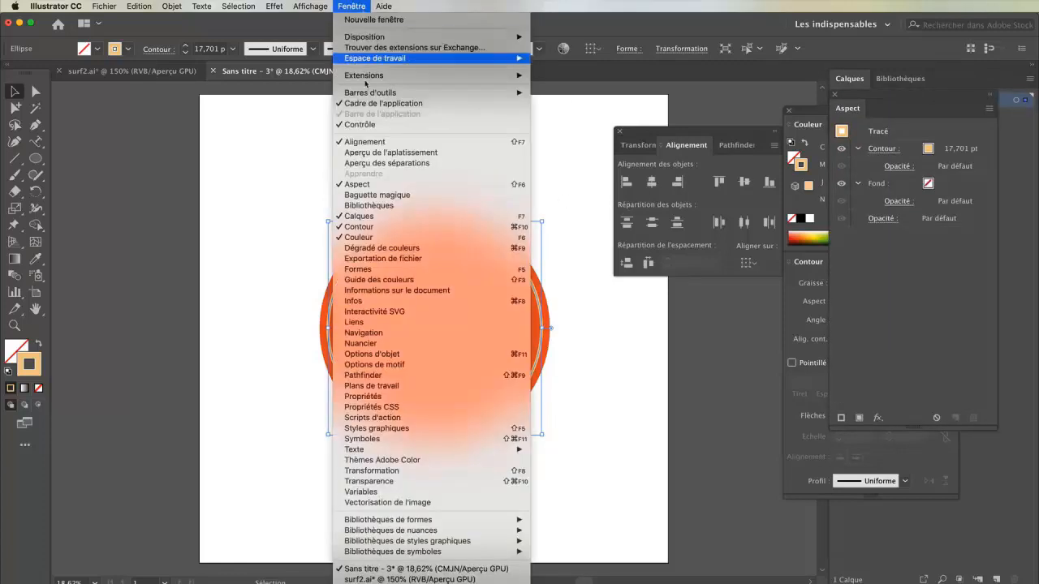
left_click(360, 397)
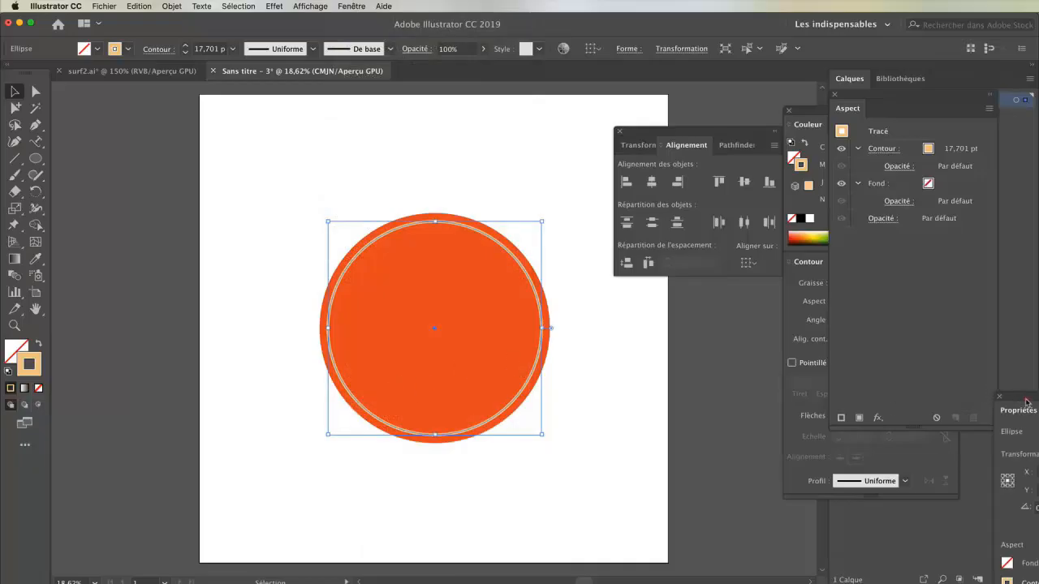
left_click_drag(1027, 404, 827, 201)
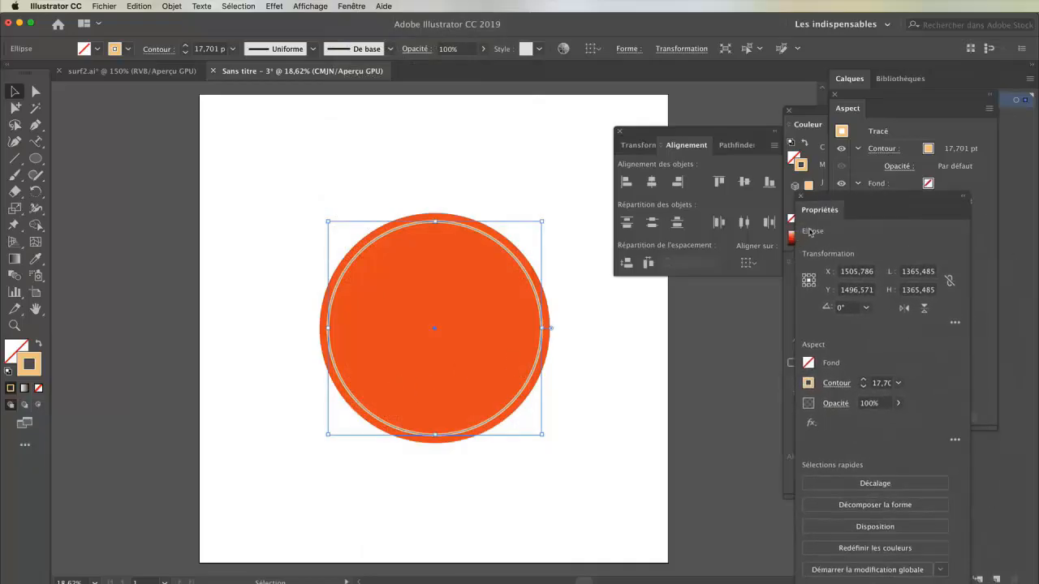
left_click(800, 196)
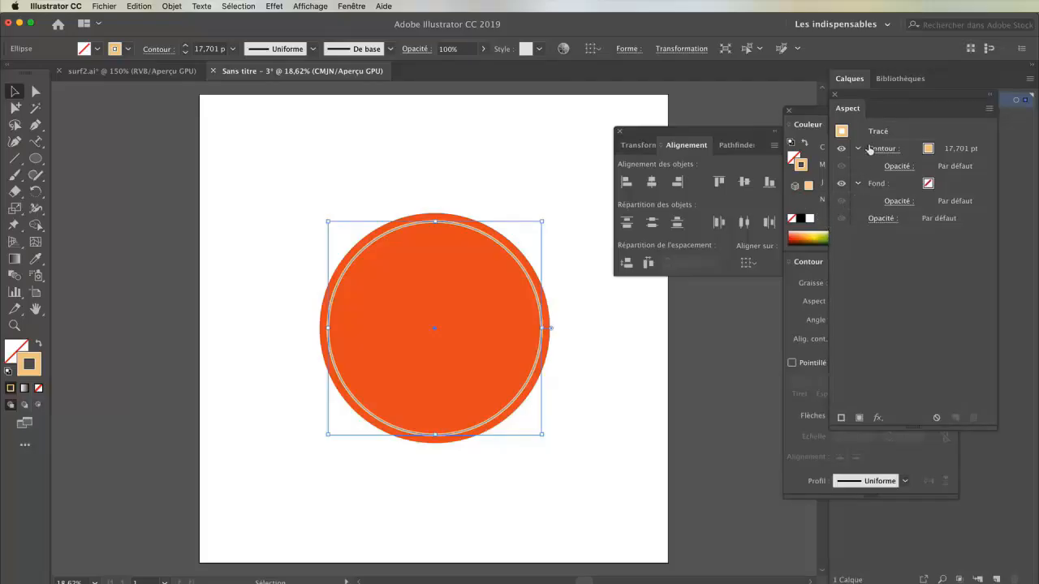
left_click(836, 96)
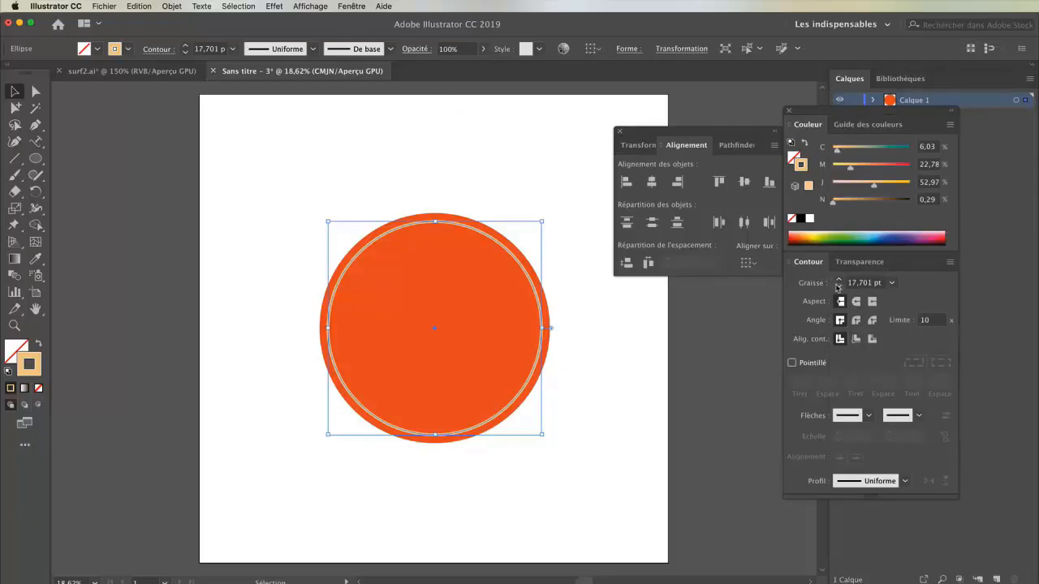
Set the enlarged beige ring's stroke weight to 15 pt
left_click(839, 287)
left_click(839, 288)
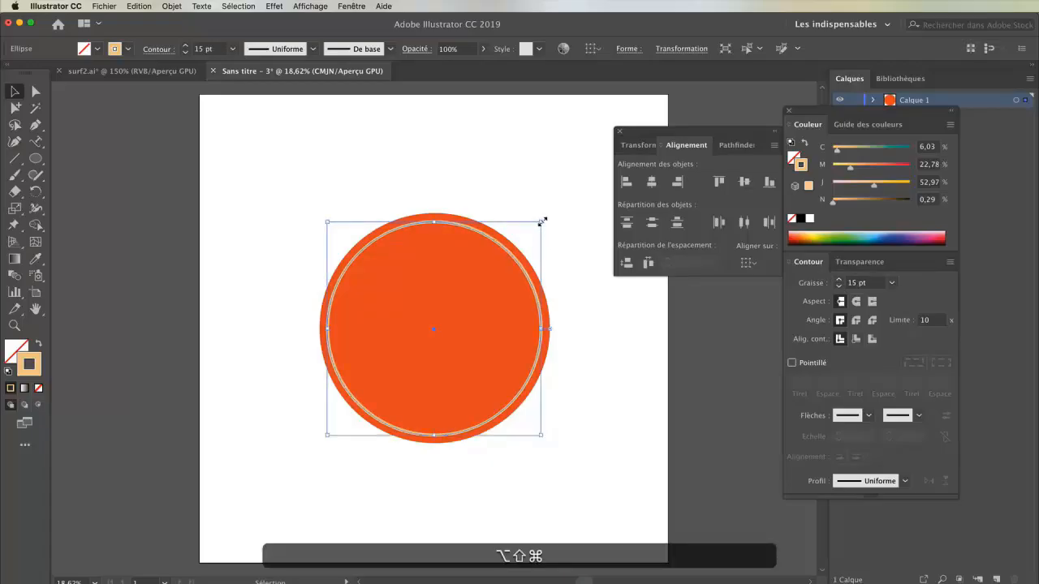
Duplicate the beige ring, shrink the copy around its centre to about two-thirds size, and give it a 15 pt stroke
left_click_drag(541, 222, 505, 238)
left_click(838, 280)
left_click(838, 280)
left_click(839, 281)
left_click(838, 282)
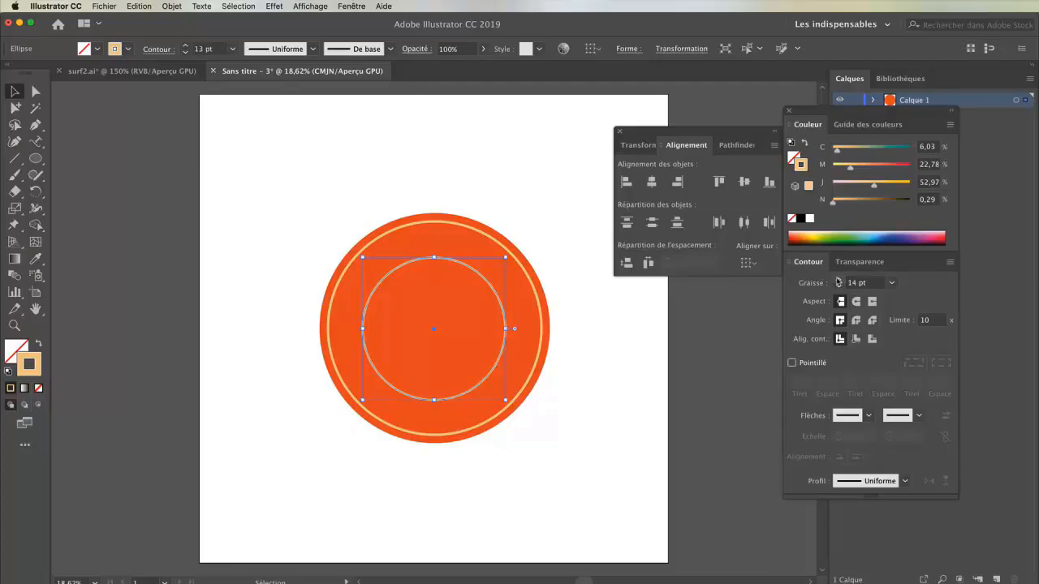
left_click(511, 185)
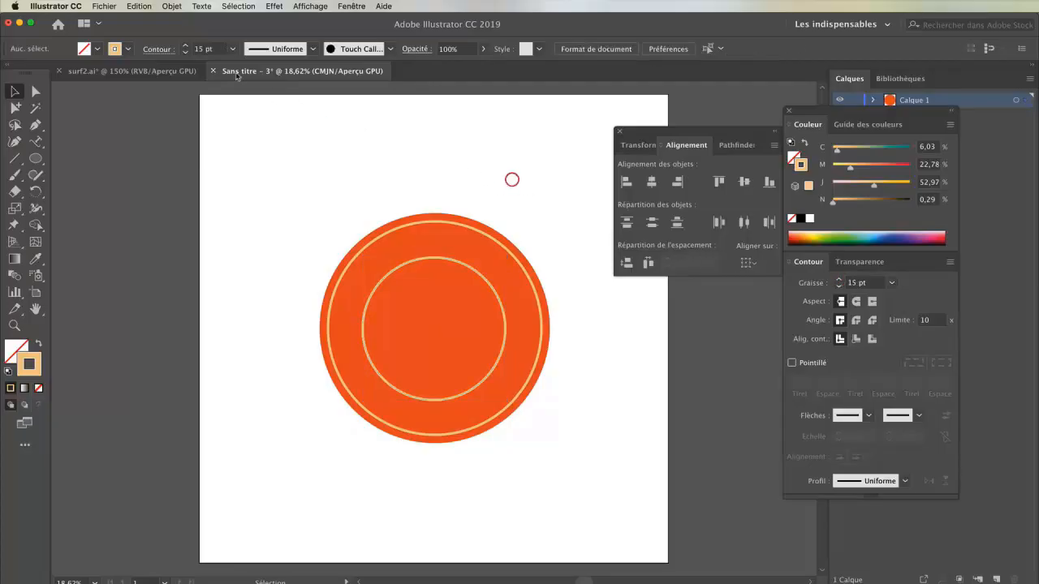
Following the badge in surf2.ai, duplicate the inner beige ring and shrink the copy around its centre to about three-quarters size
left_click(178, 72)
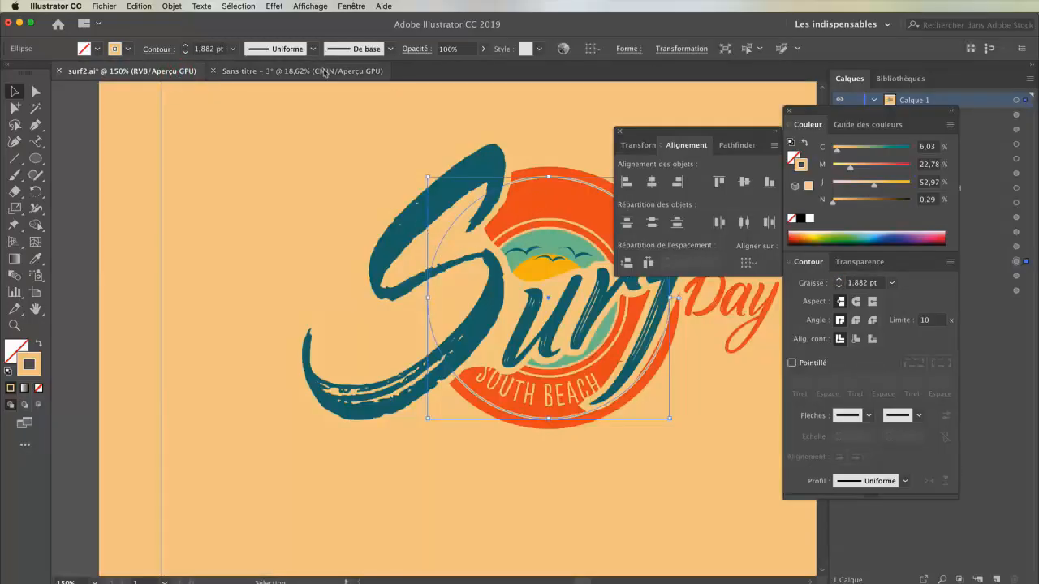
left_click(243, 71)
left_click(493, 292)
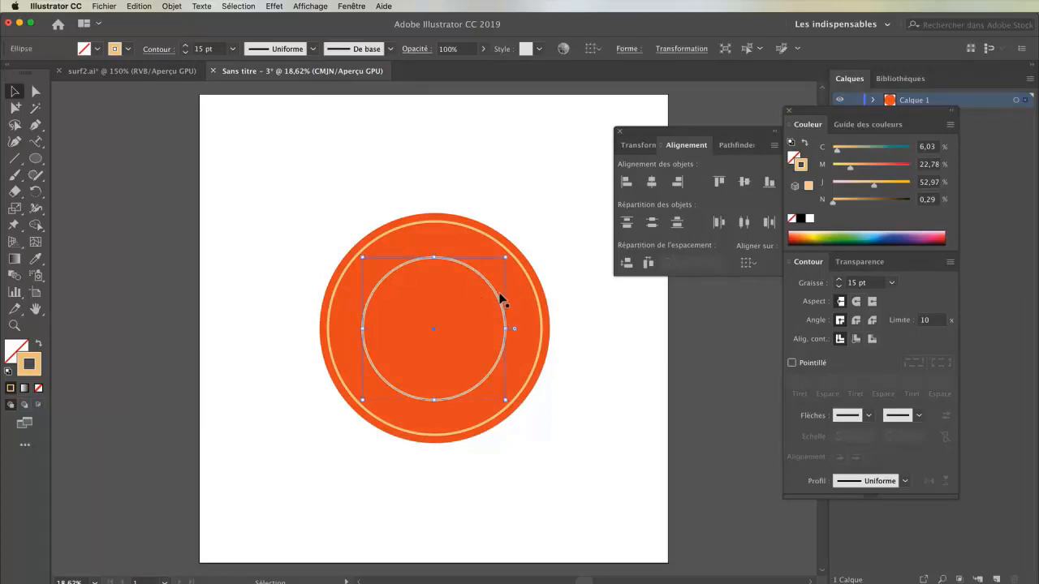
key("super")
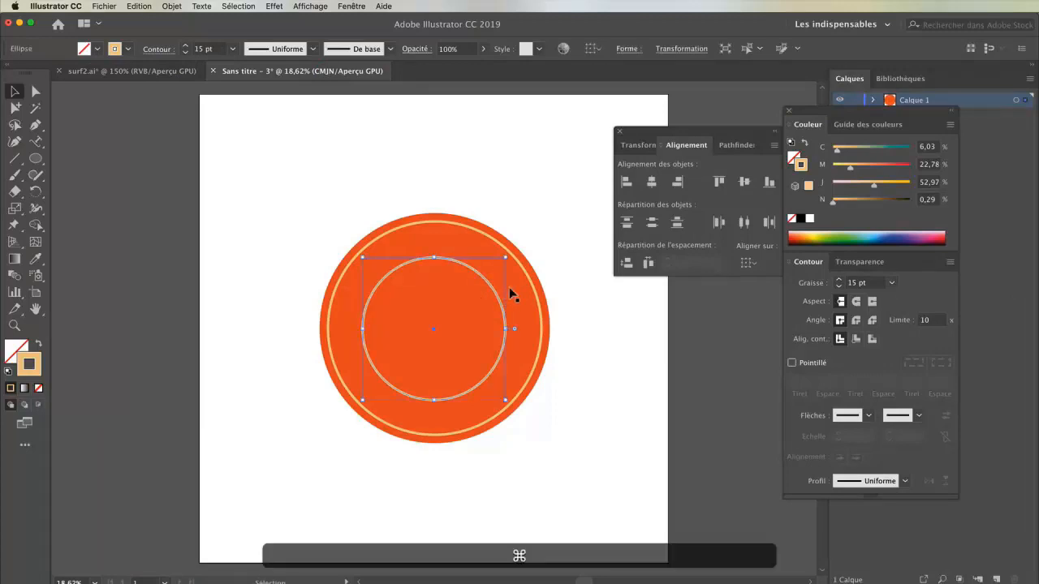
left_click_drag(504, 259, 487, 275)
left_click(593, 225)
left_click(491, 288)
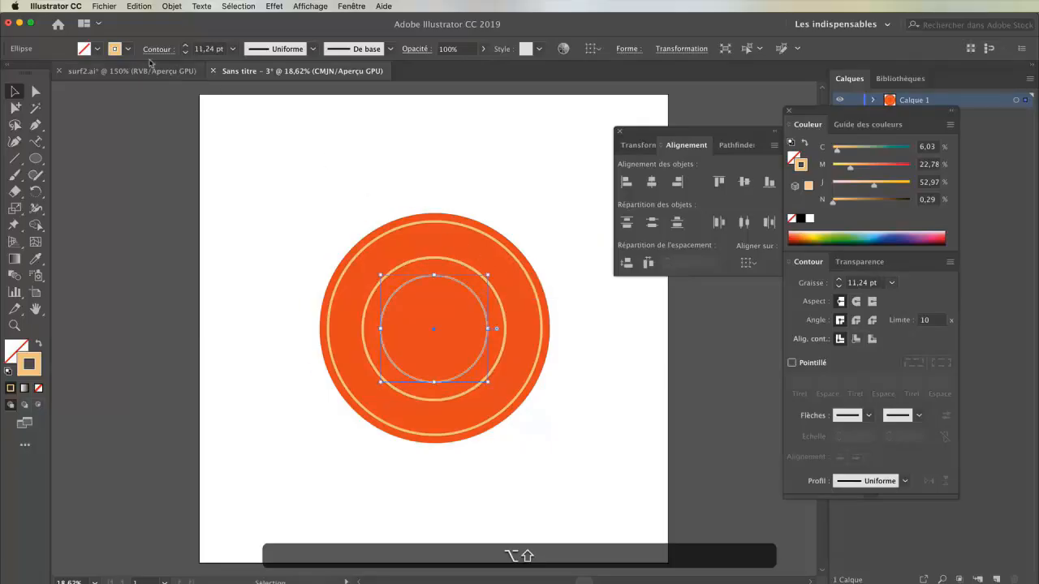
Fill the smallest ring with 78C096, the green of the central disc in surf2.ai
left_click(160, 75)
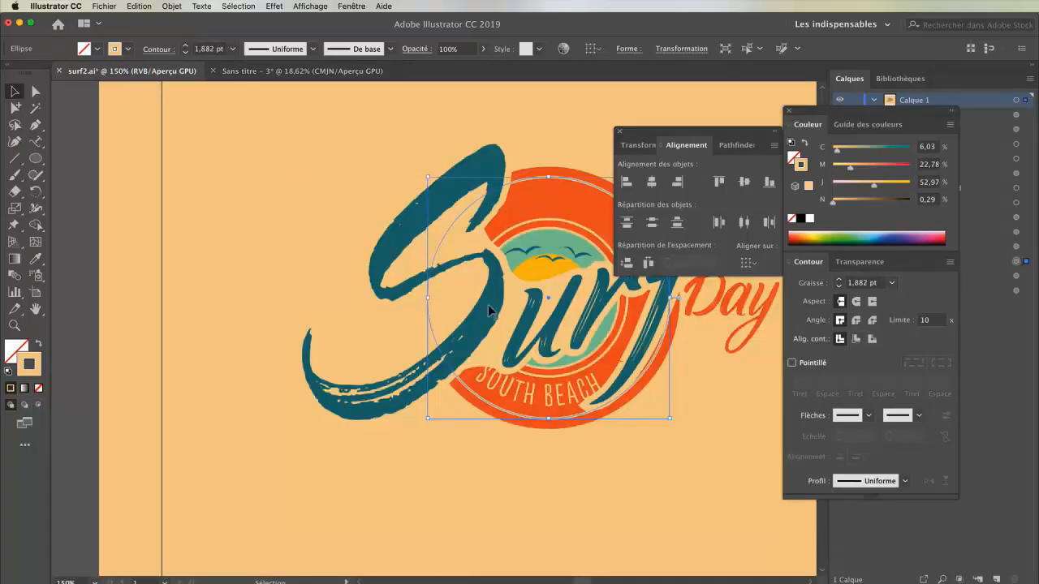
left_click(548, 240)
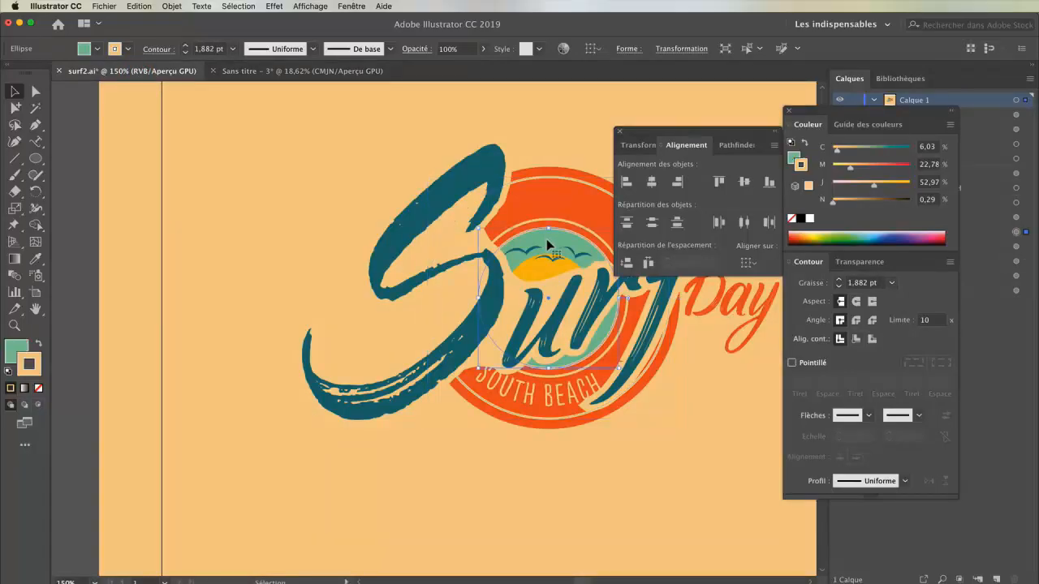
double_click(10, 349)
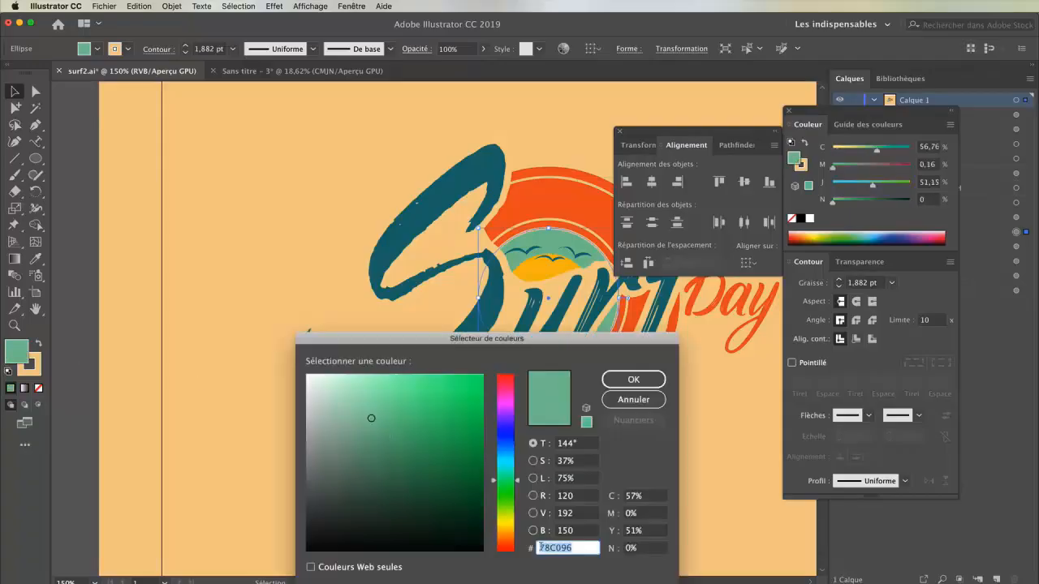
left_click_drag(521, 339, 522, 314)
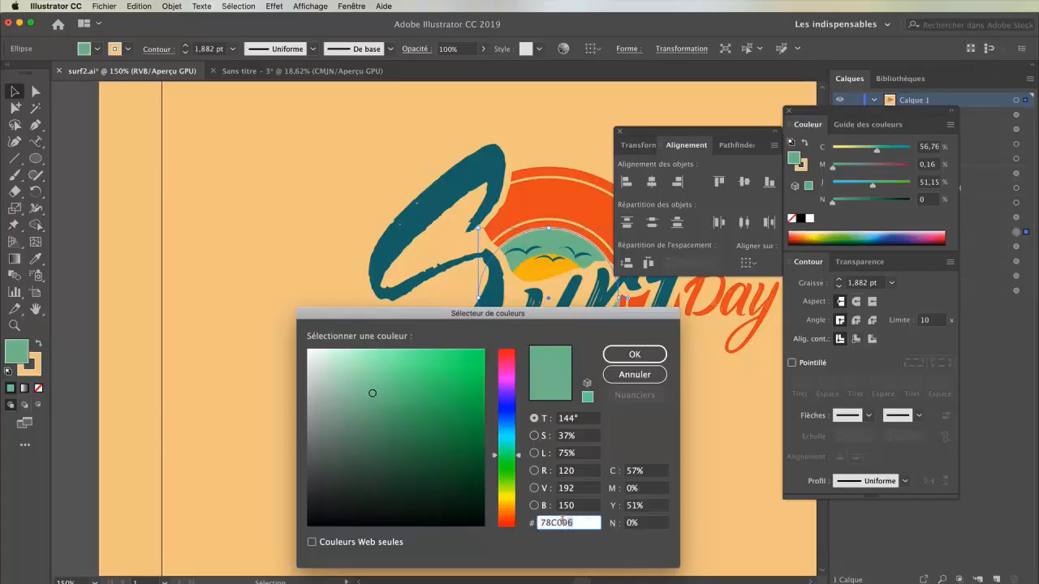
left_click(635, 354)
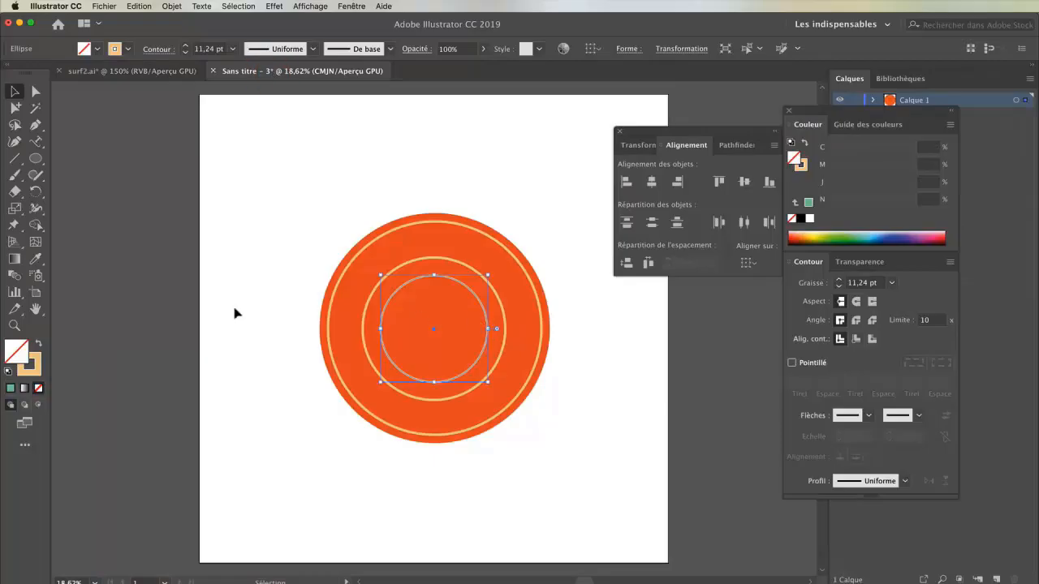
double_click(16, 347)
type("78C096")
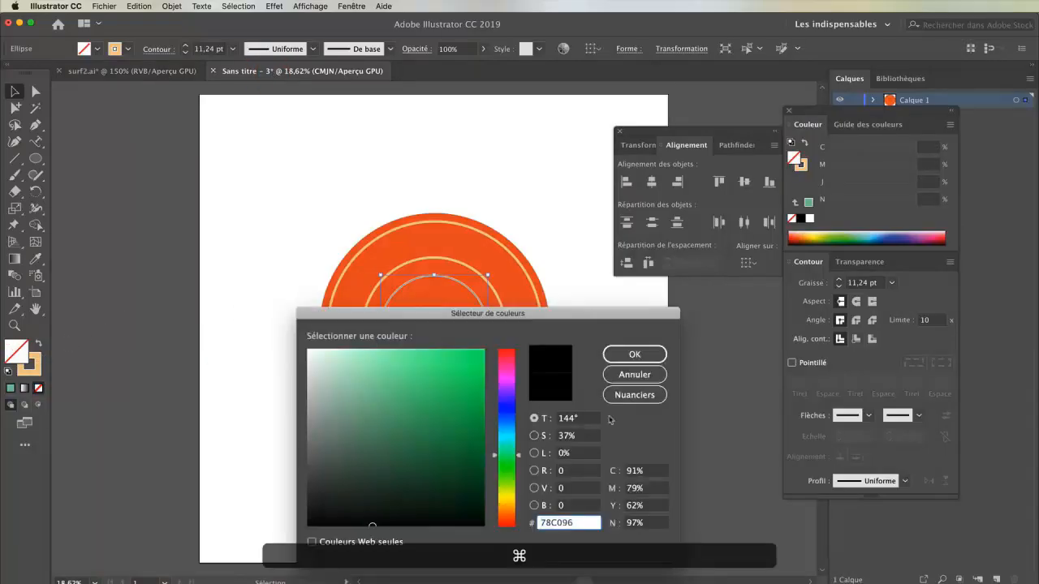
left_click(635, 355)
Enlarge the green disc slightly around its centre and add a concentric copy scaled to about two-thirds inside it
left_click(163, 73)
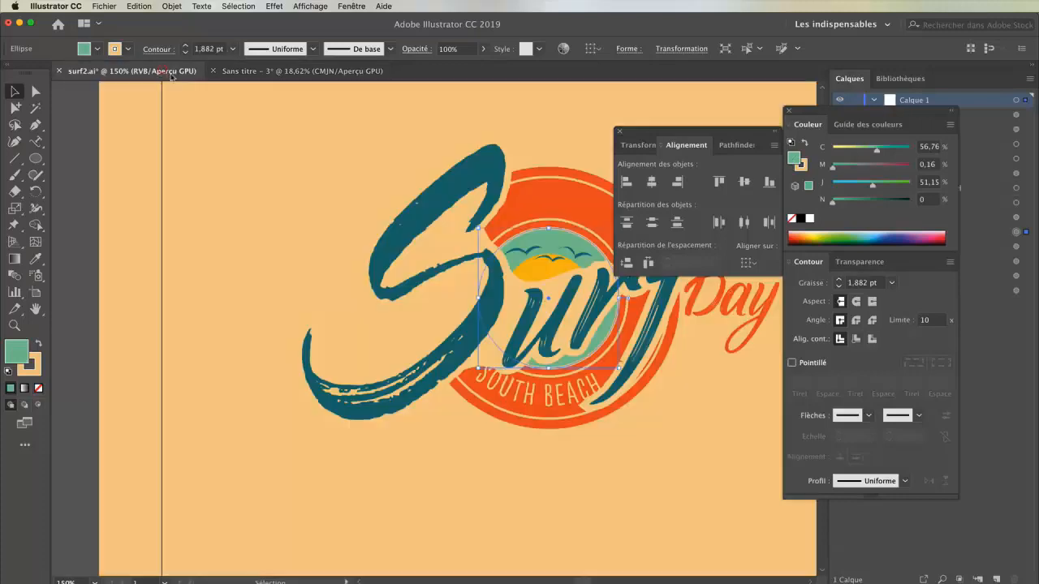
left_click(308, 72)
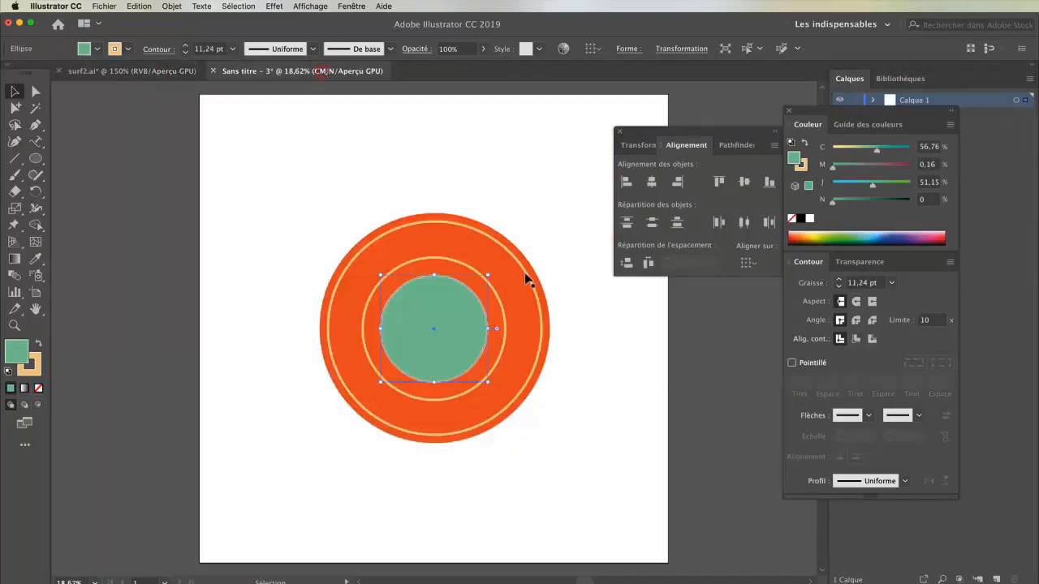
left_click_drag(488, 276, 493, 271)
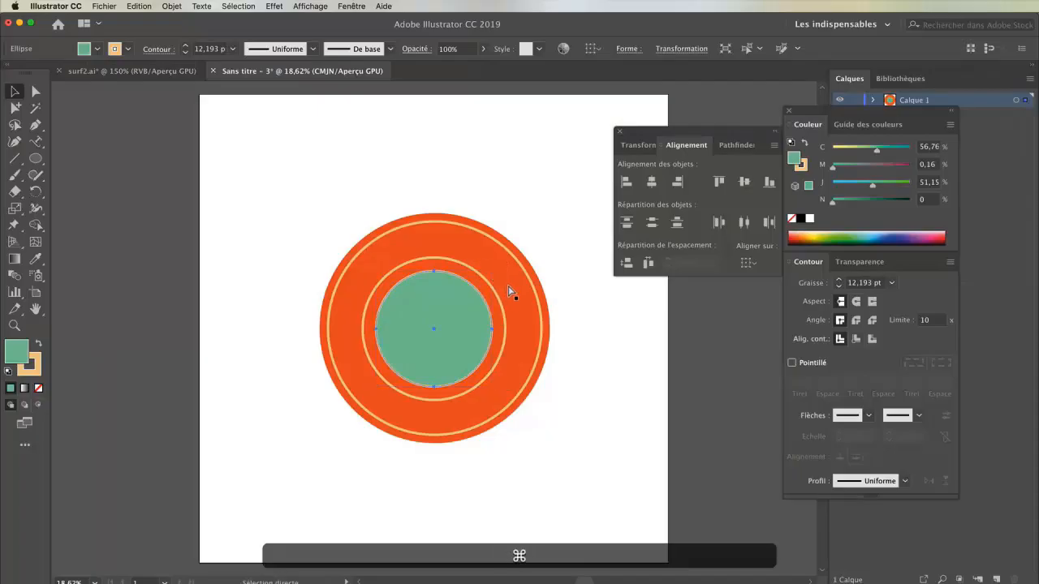
left_click_drag(493, 271, 468, 279)
In surf2.ai, move the Surf lettering off the sun and copy the sun's yellow fill code, F4BB0B
key("ctrl+Tab")
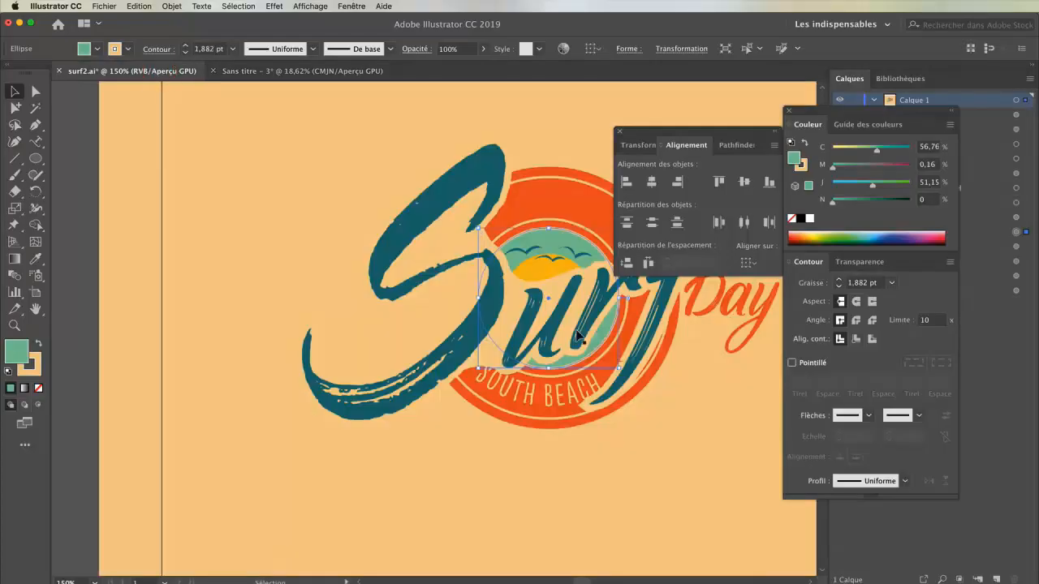
left_click_drag(542, 268, 527, 267)
left_click(532, 268)
double_click(16, 351)
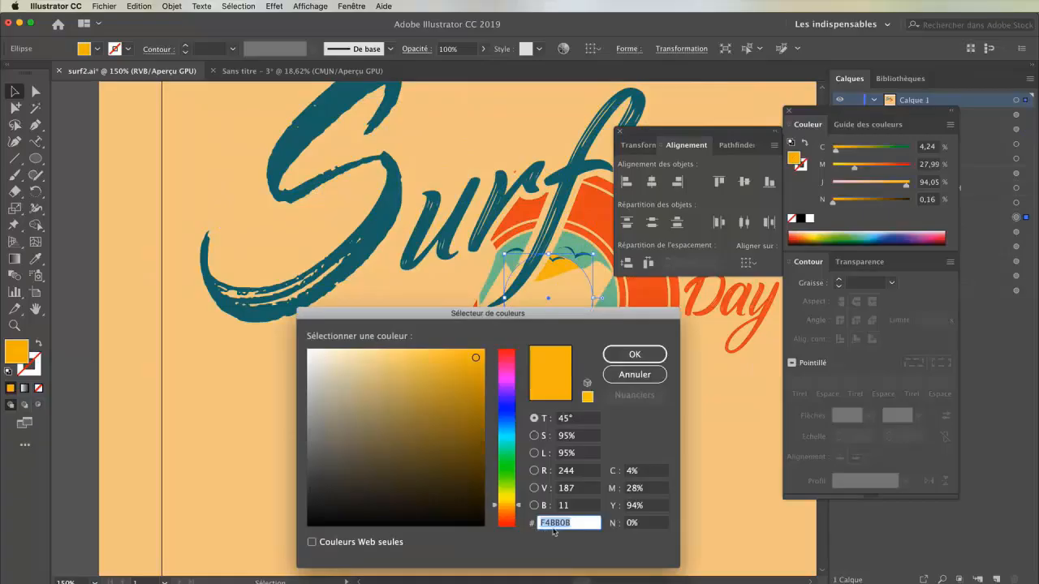
left_click_drag(571, 526, 538, 521)
key("super+c")
left_click(635, 354)
left_click(301, 71)
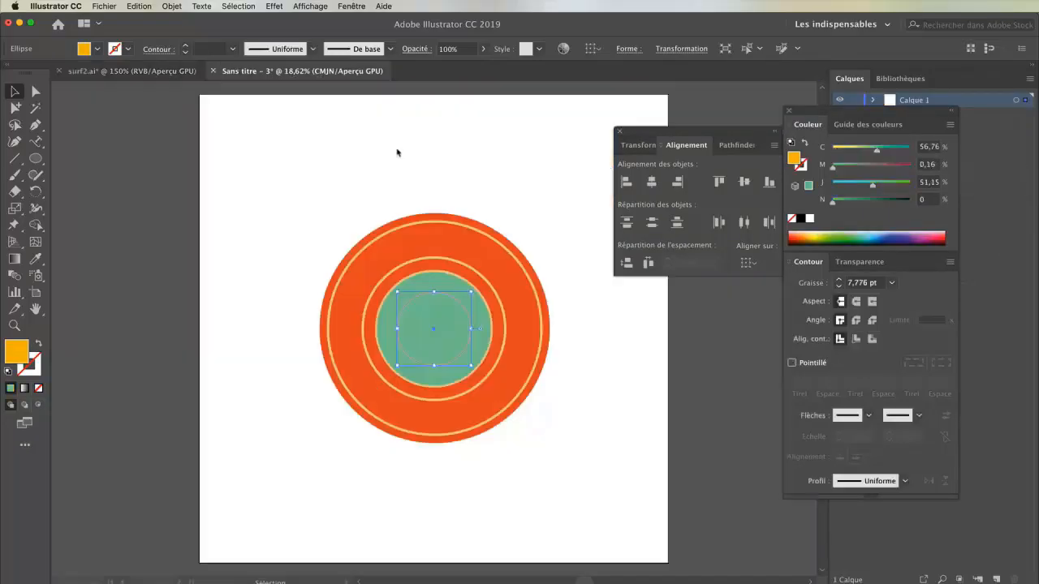
Fill the smallest disc of the new badge with yellow F4BB0B and remove its stroke
key("super+v")
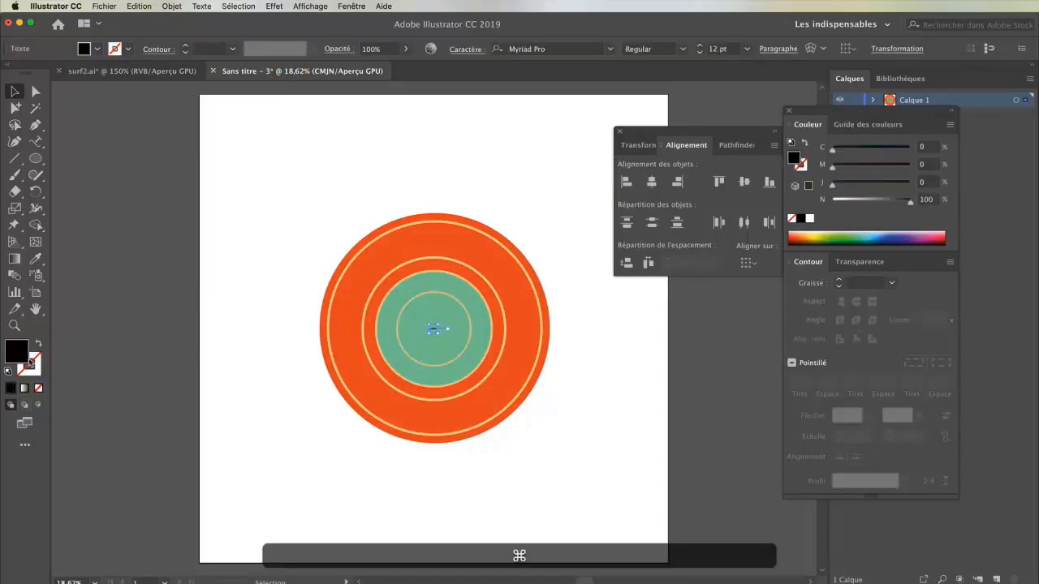
key("super+z")
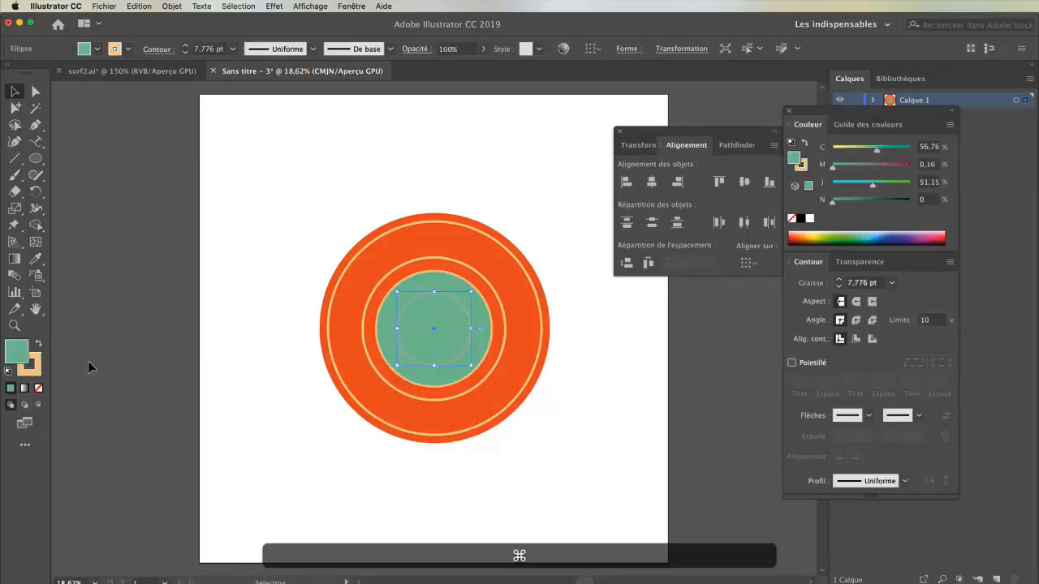
double_click(17, 352)
key("super+v")
left_click(636, 354)
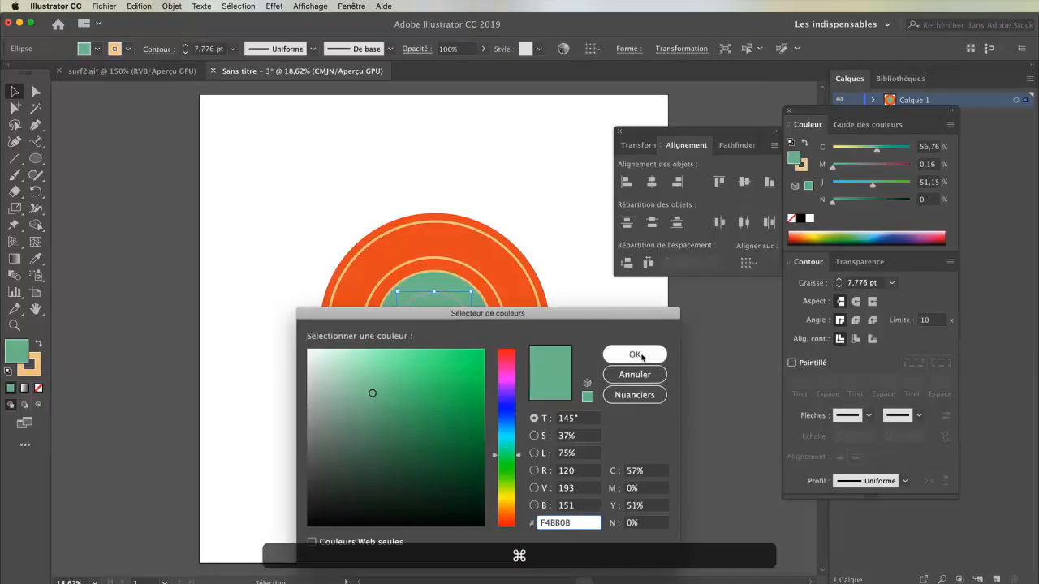
left_click(32, 363)
left_click(38, 388)
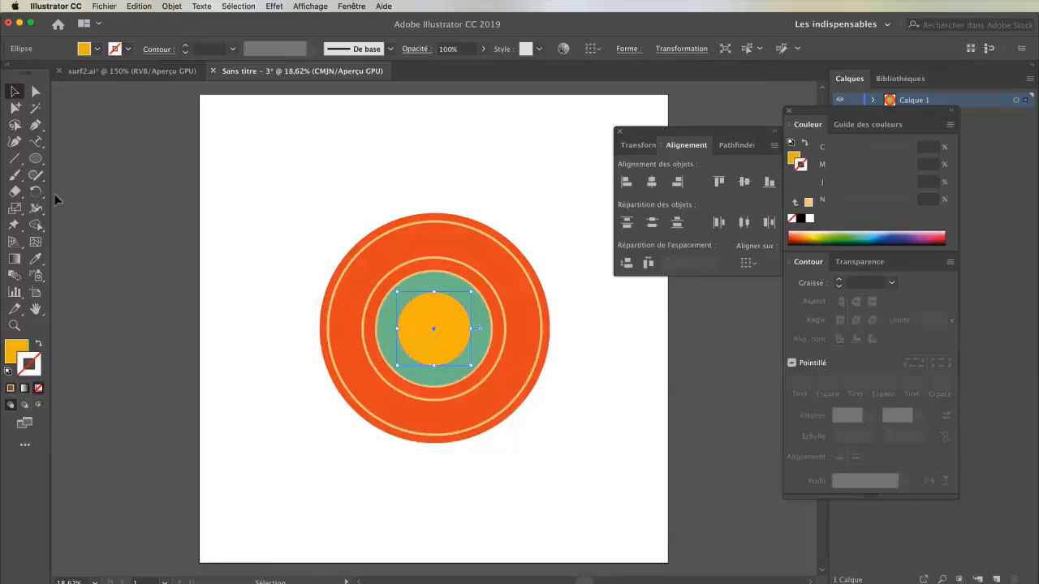
left_click(112, 132)
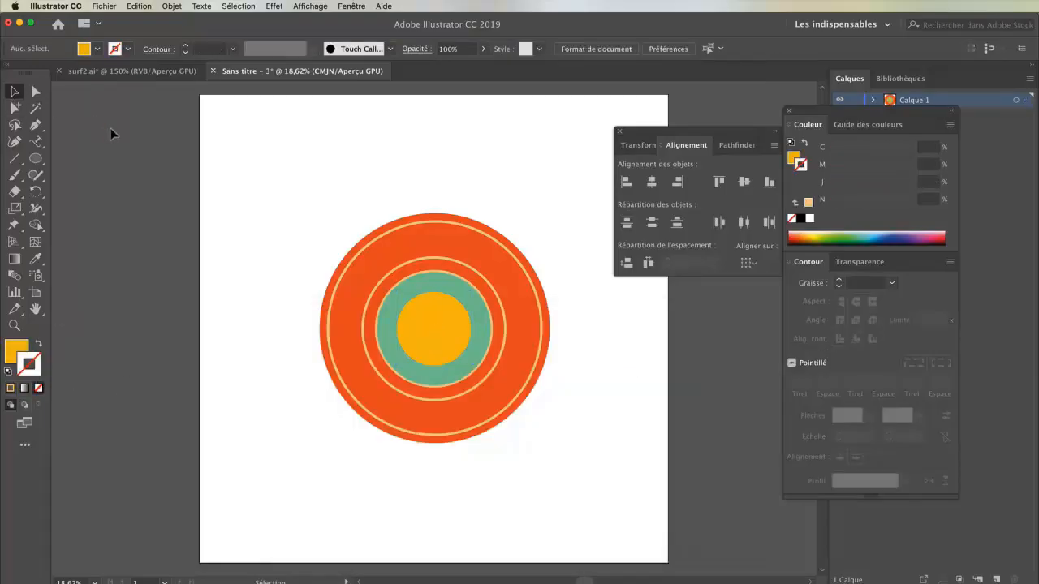
Following surf2.ai, enlarge the green disc slightly more around its centre and set its stroke weight to 15 pt
left_click(134, 71)
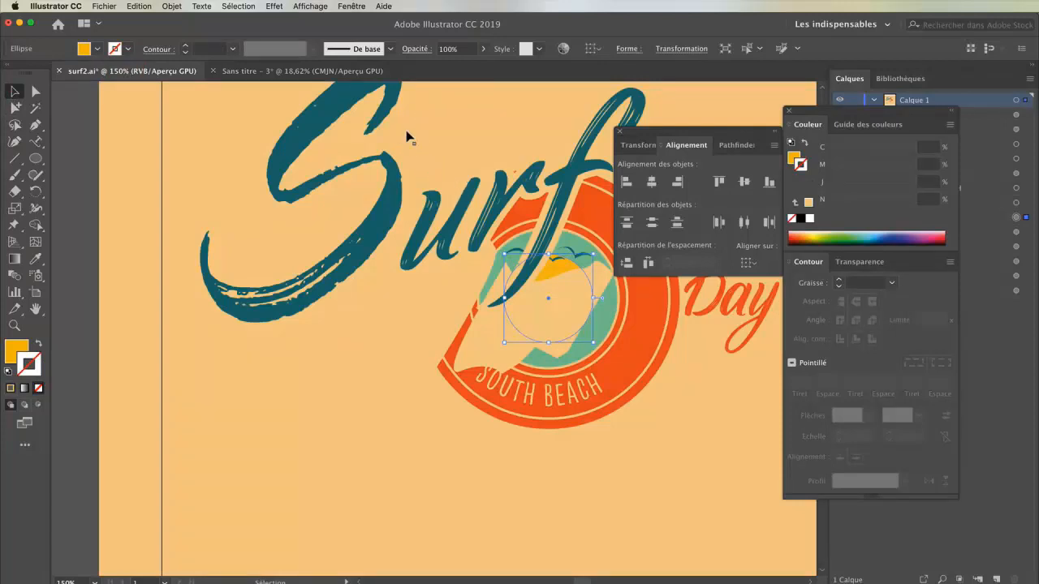
left_click(349, 72)
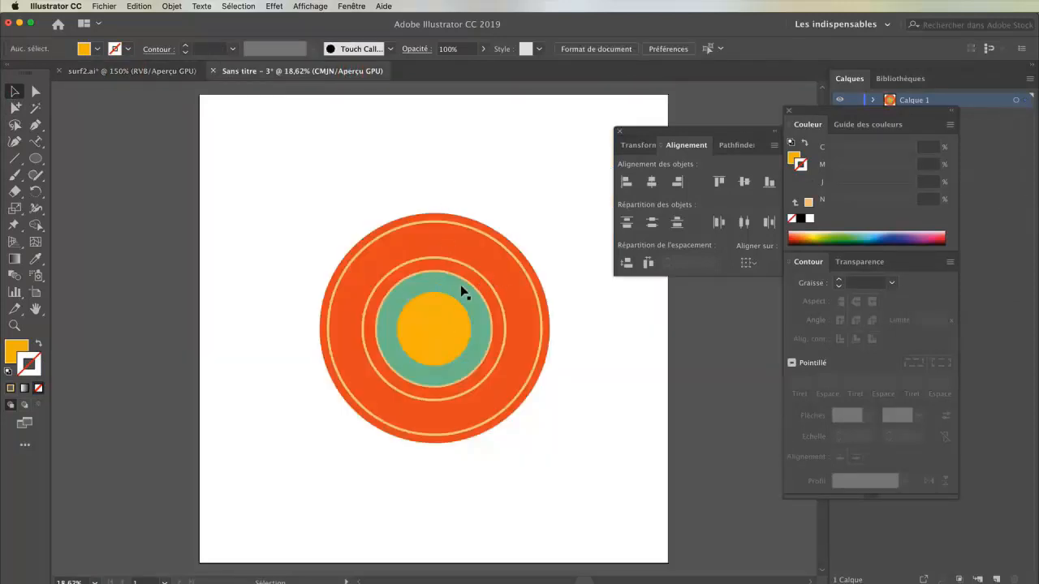
left_click(458, 286)
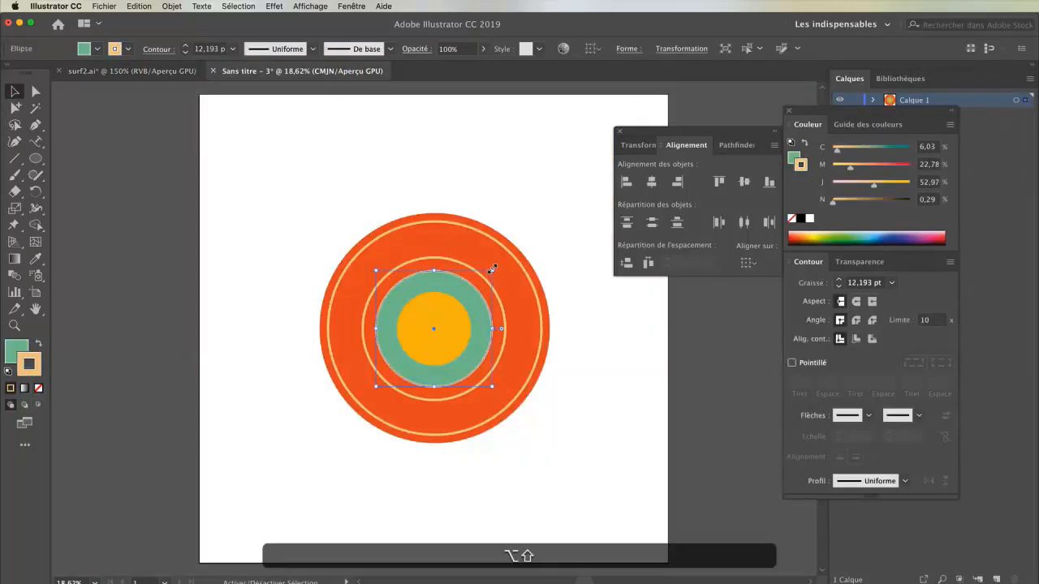
left_click_drag(492, 269, 494, 265)
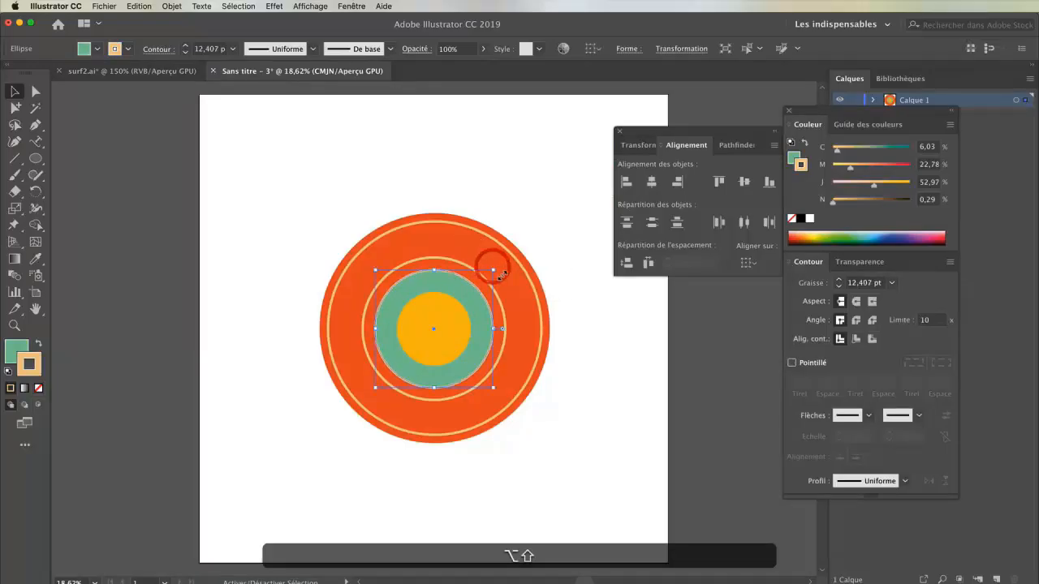
left_click(838, 280)
left_click(838, 280)
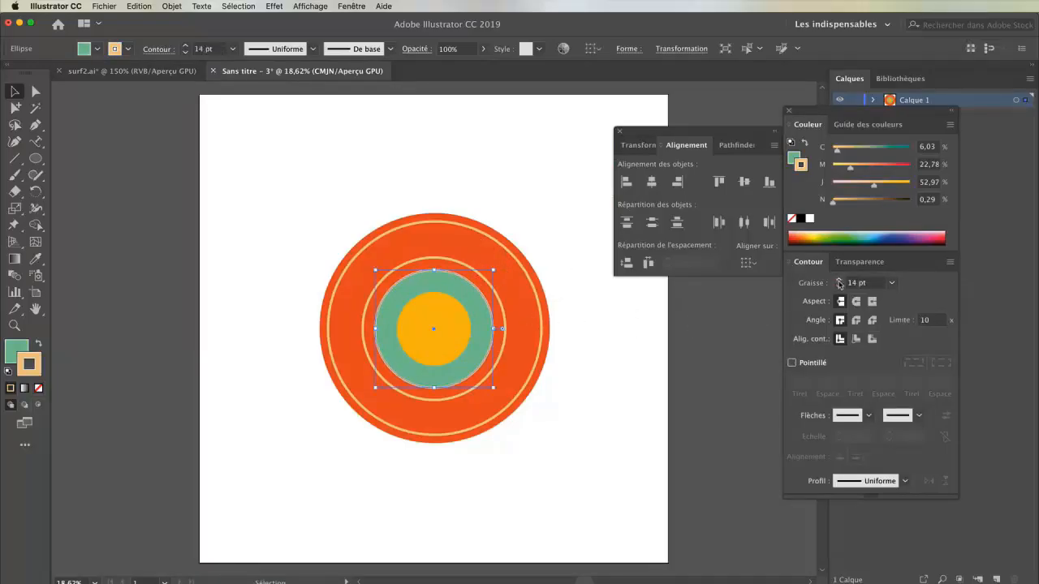
left_click(839, 280)
Enlarge the yellow disc slightly around its centre, keeping its proportions
left_click(432, 303)
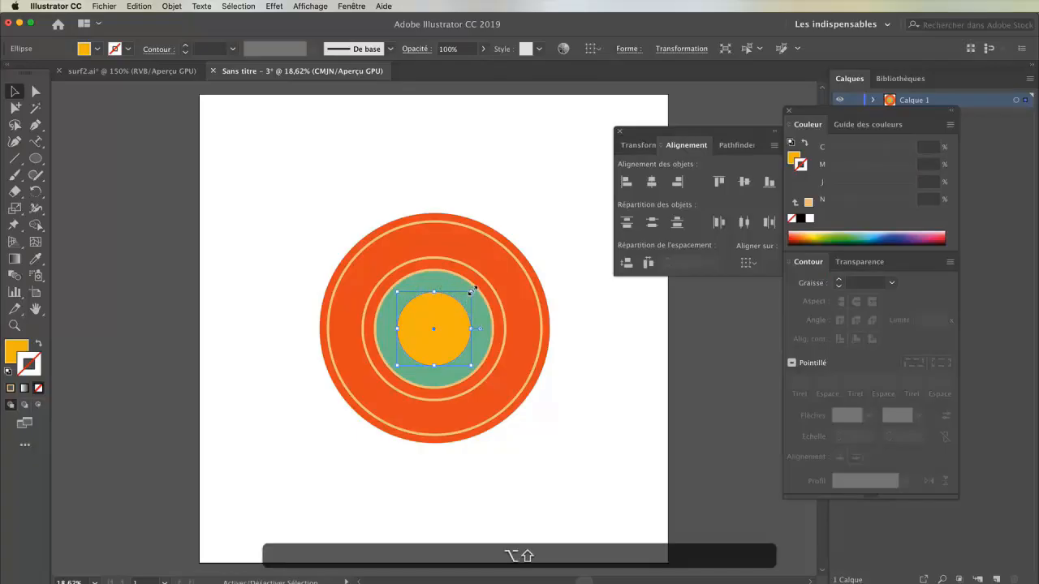
left_click_drag(470, 291, 472, 288)
left_click(121, 248)
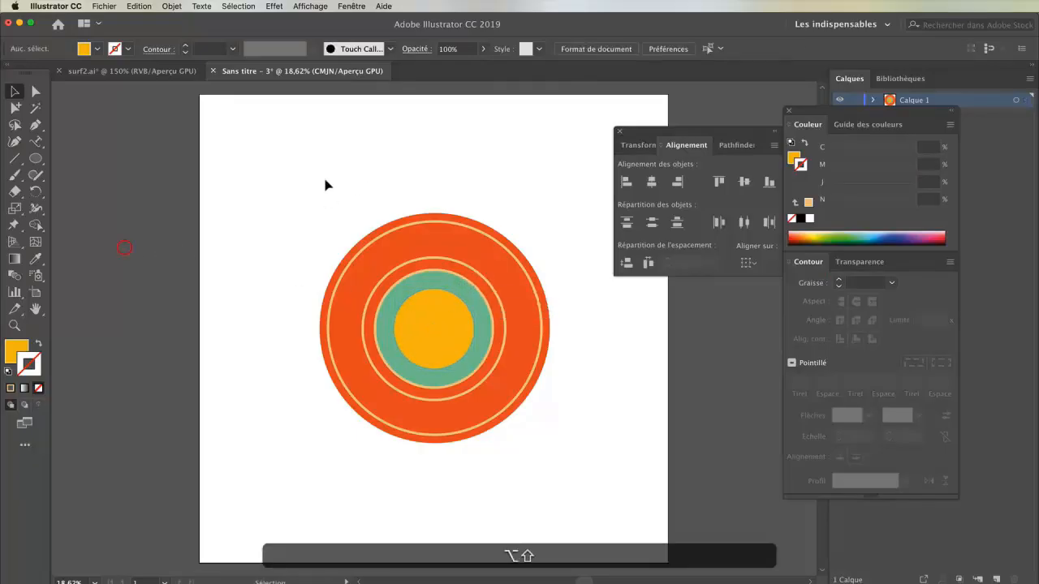
Shift the yellow disc and the middle beige ring slightly off the badge's centre
left_click(423, 308)
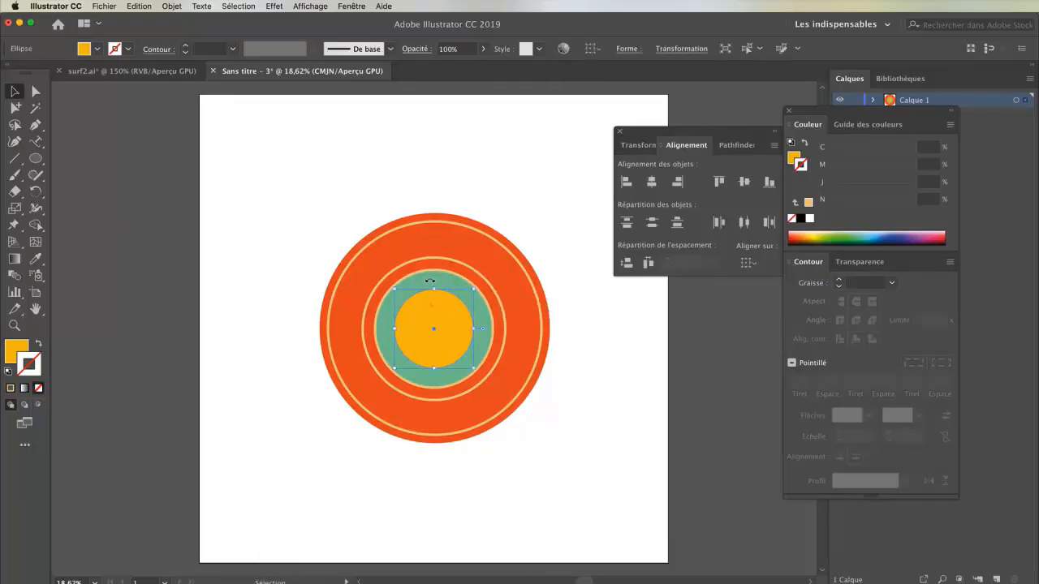
left_click_drag(457, 303, 426, 268)
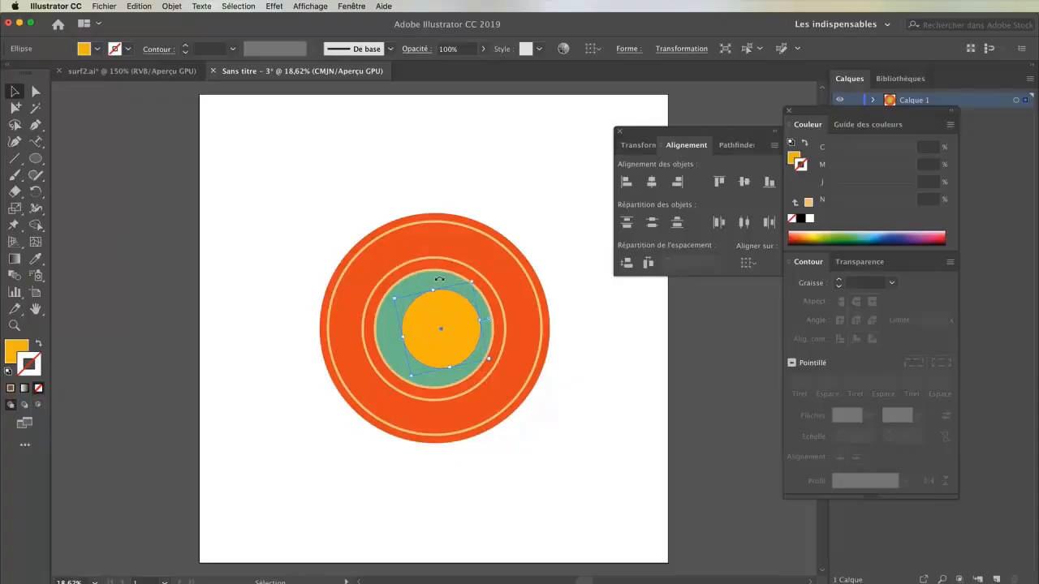
key("super+z")
left_click(429, 257)
left_click(422, 173)
Centre all the badge's circles on one another horizontally and vertically
left_click_drag(438, 162, 457, 538)
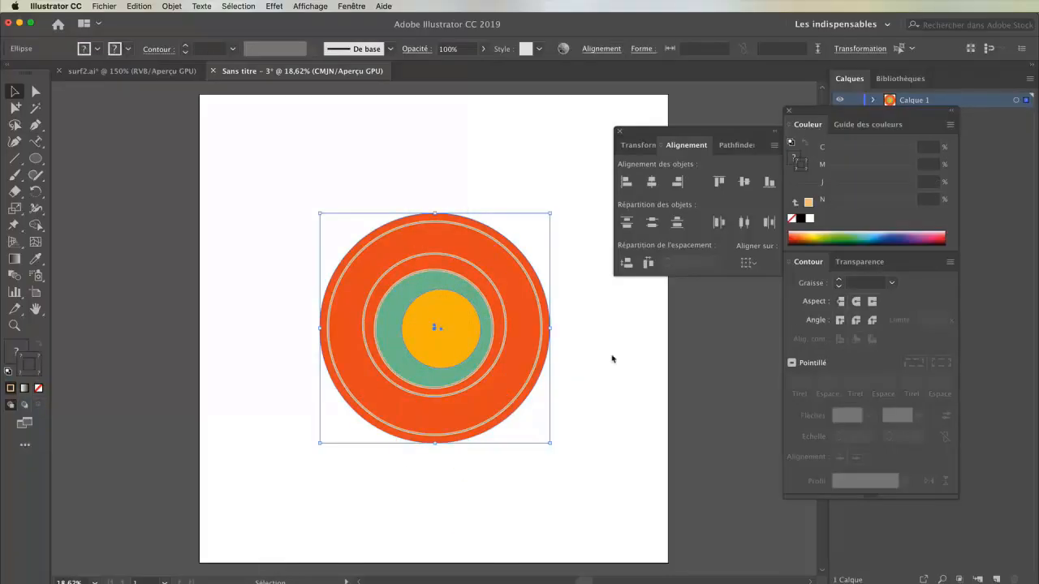
left_click(747, 262)
left_click(653, 184)
left_click(651, 182)
left_click(742, 183)
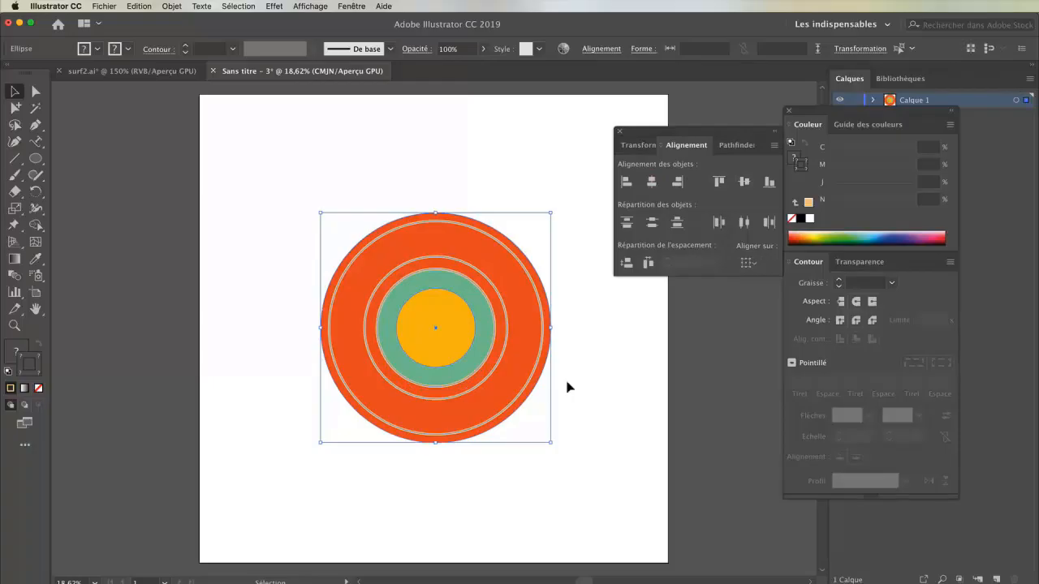
left_click(521, 503)
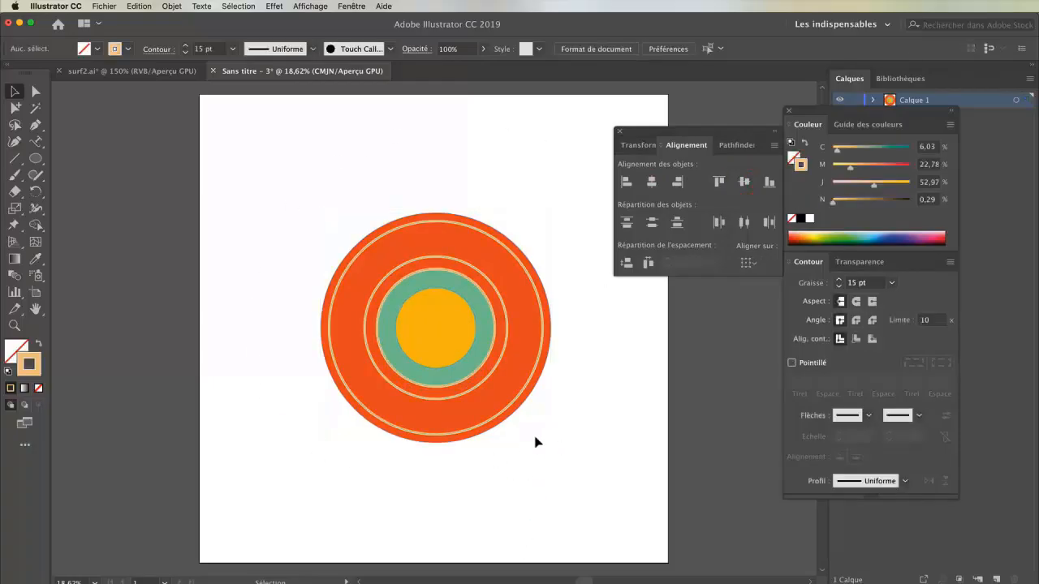